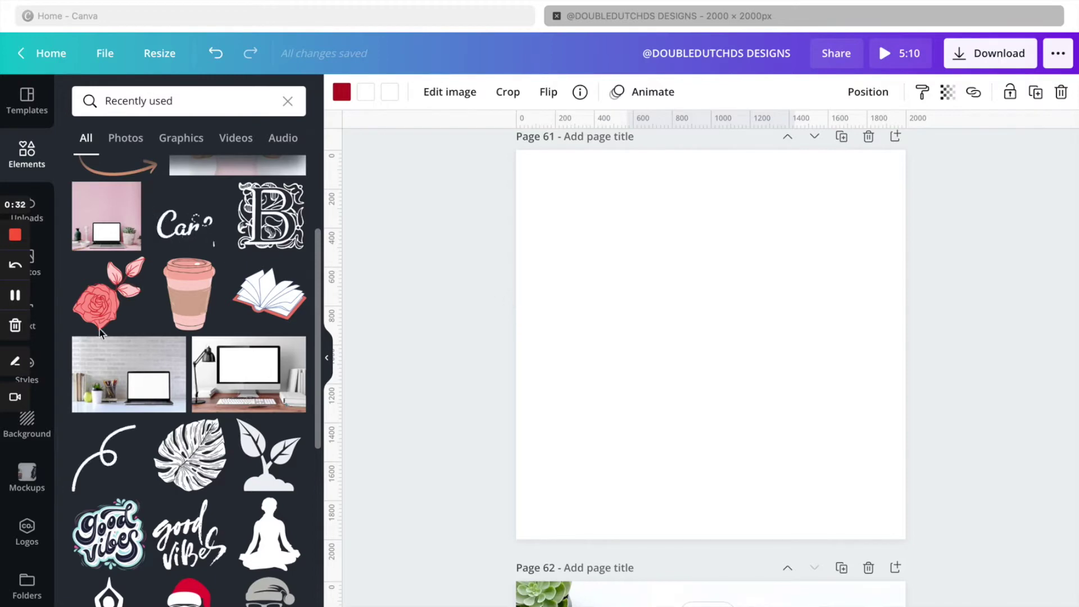
Add a heading text box and type 'GROW GIRL' in capitals as its text.
left_click(31, 336)
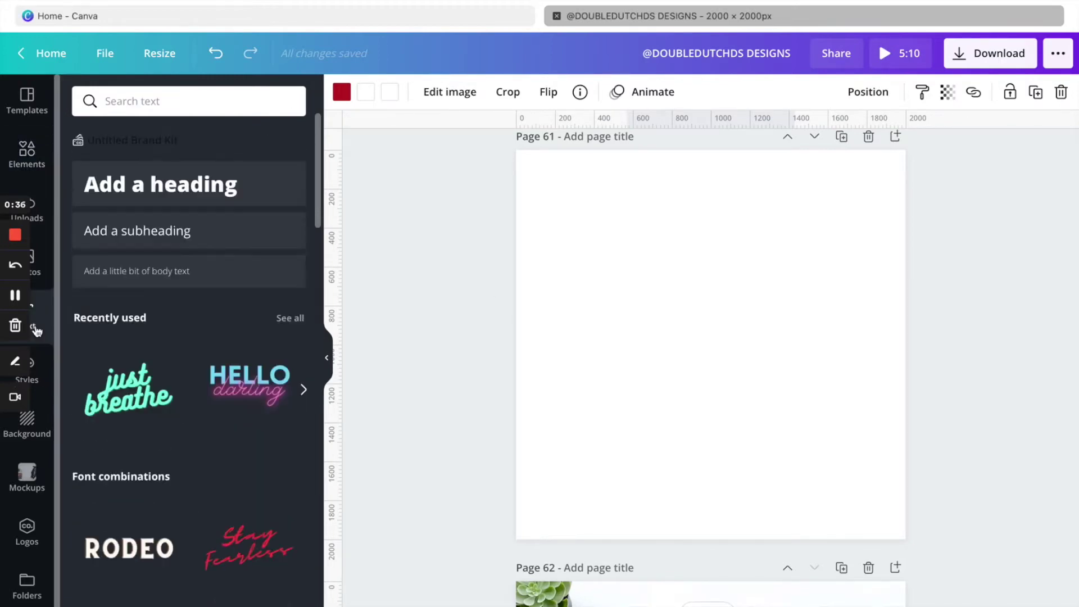
left_click(203, 194)
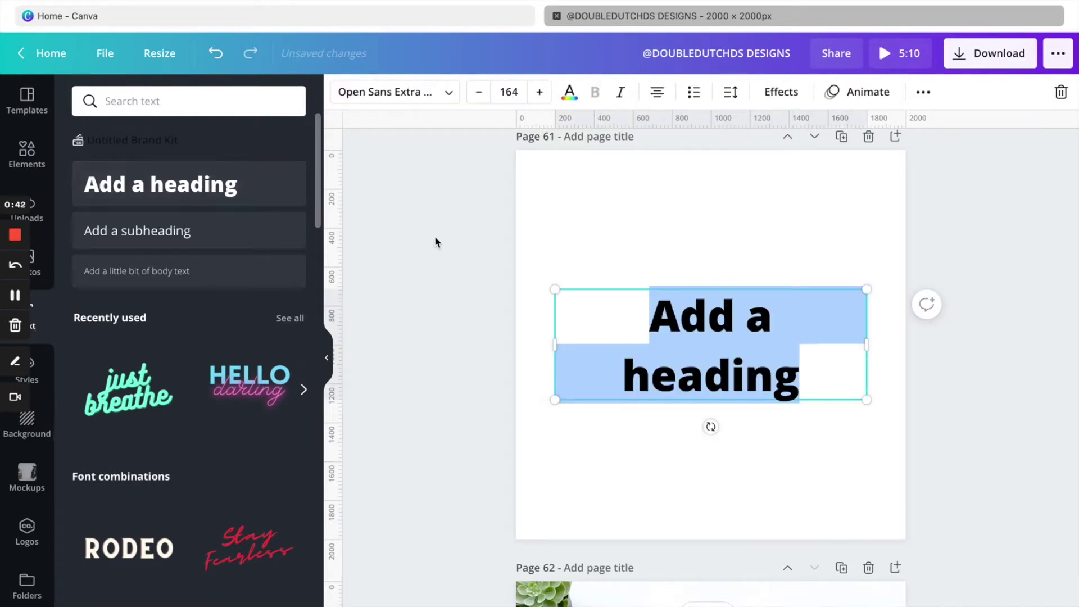
type("Grow")
key("BackSpace")
key("BackSpace")
key("BackSpace")
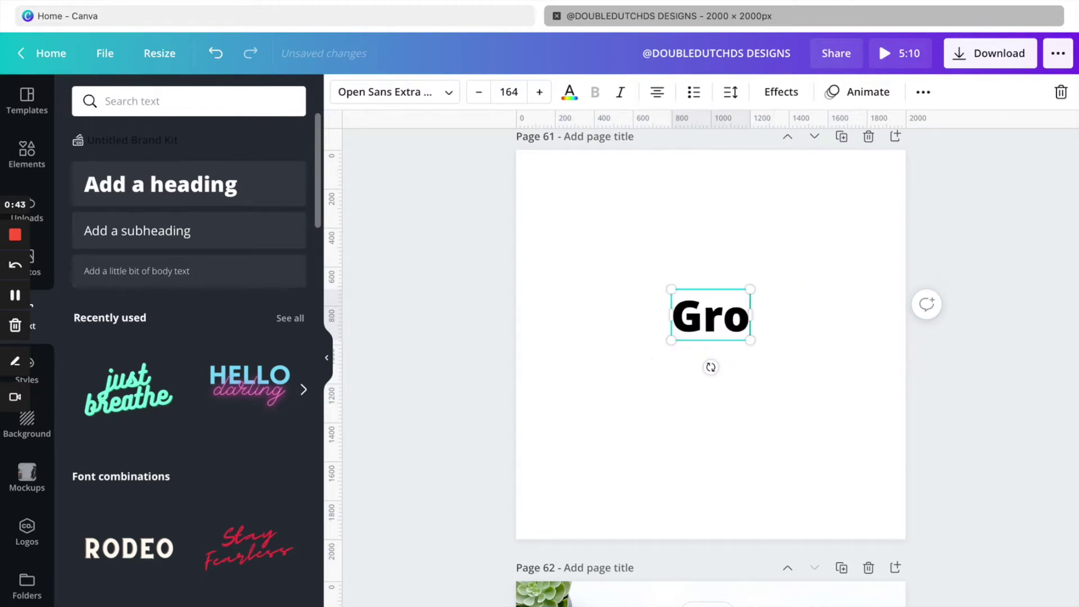
type("ROW GIRL")
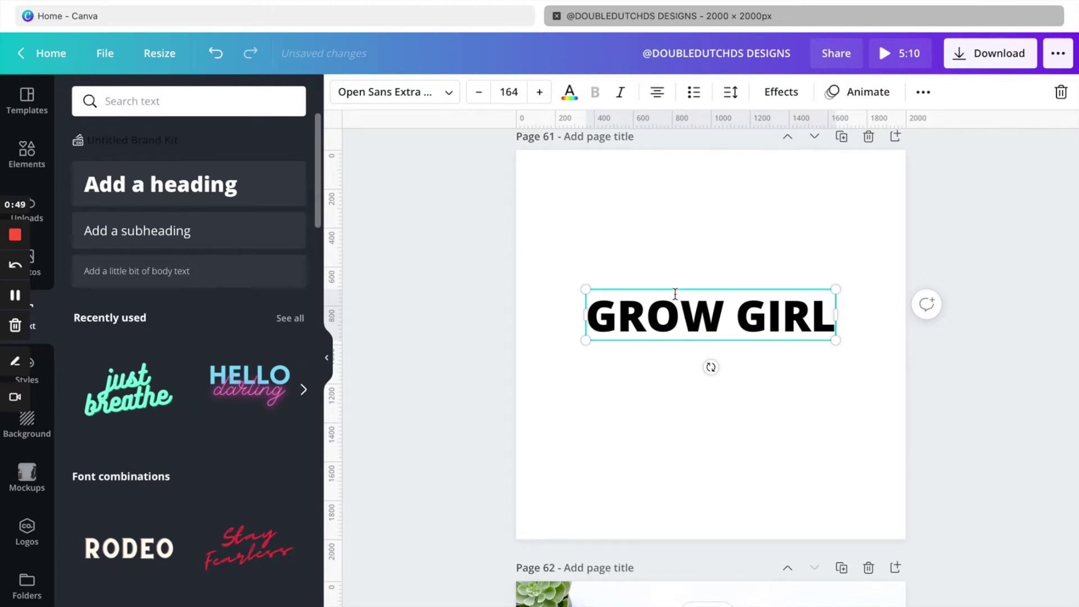
Search the fonts for PEACE and apply Peace Sans to the GROW GIRL heading.
left_click(450, 94)
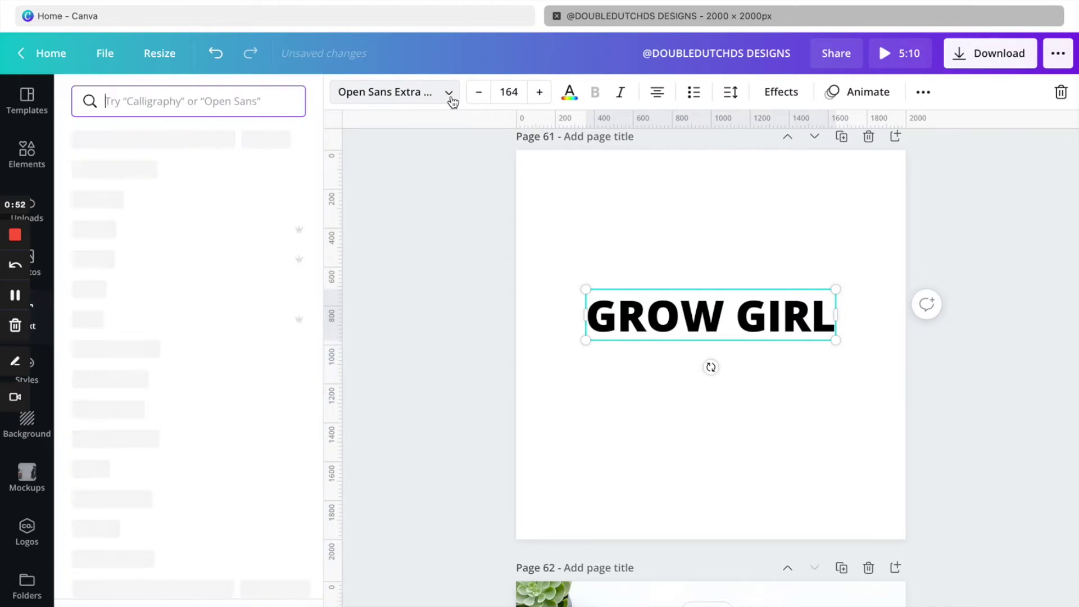
left_click(282, 105)
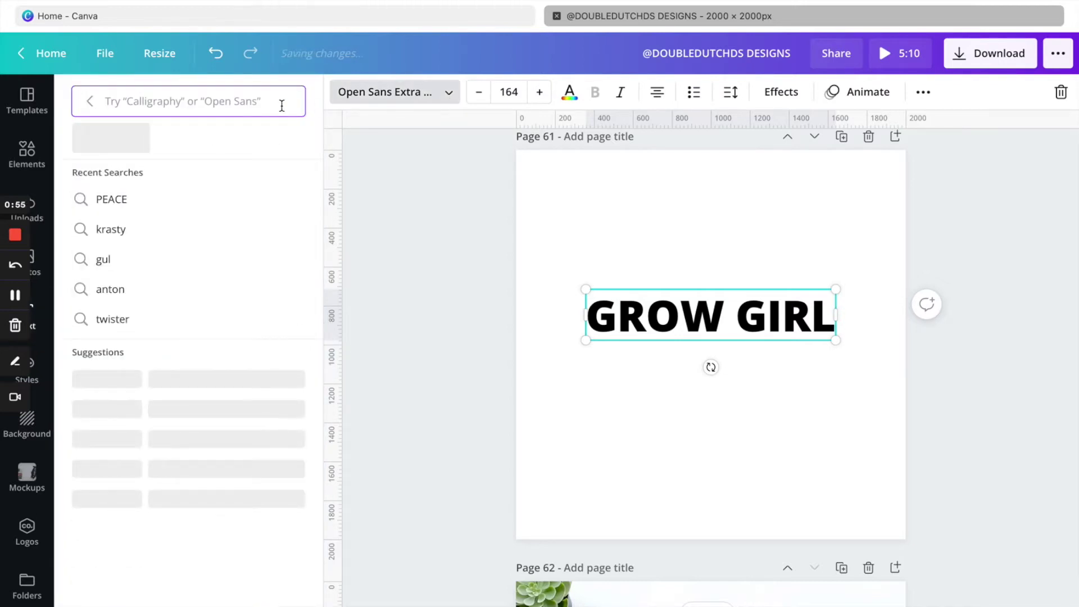
left_click(179, 207)
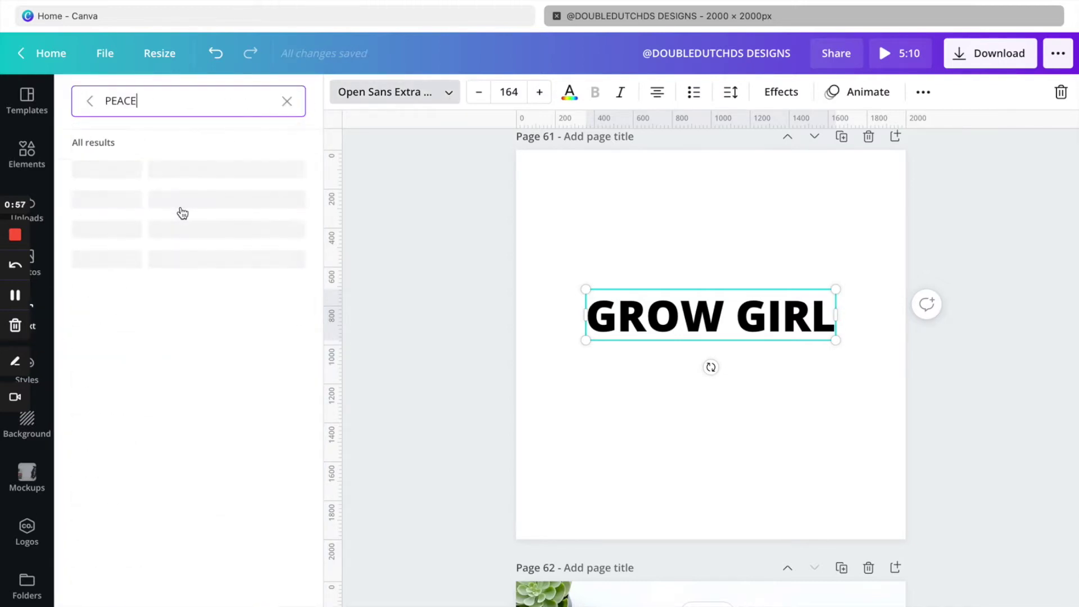
left_click(132, 172)
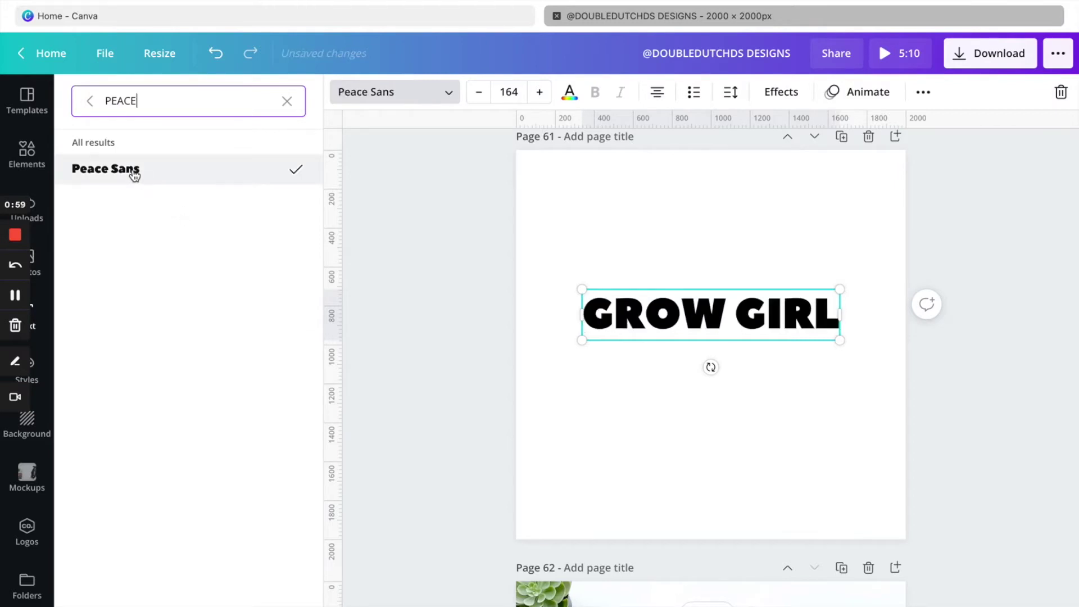
key("Escape")
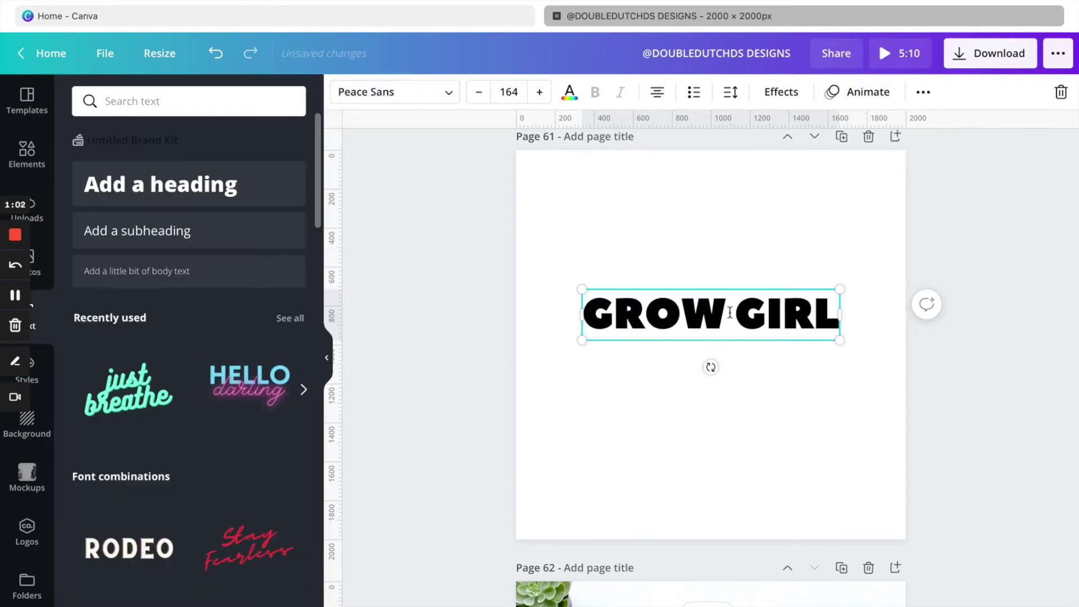
left_click(726, 360)
left_click(714, 315)
Colour the GROW GIRL heading dark red from Document Colors.
left_click(571, 93)
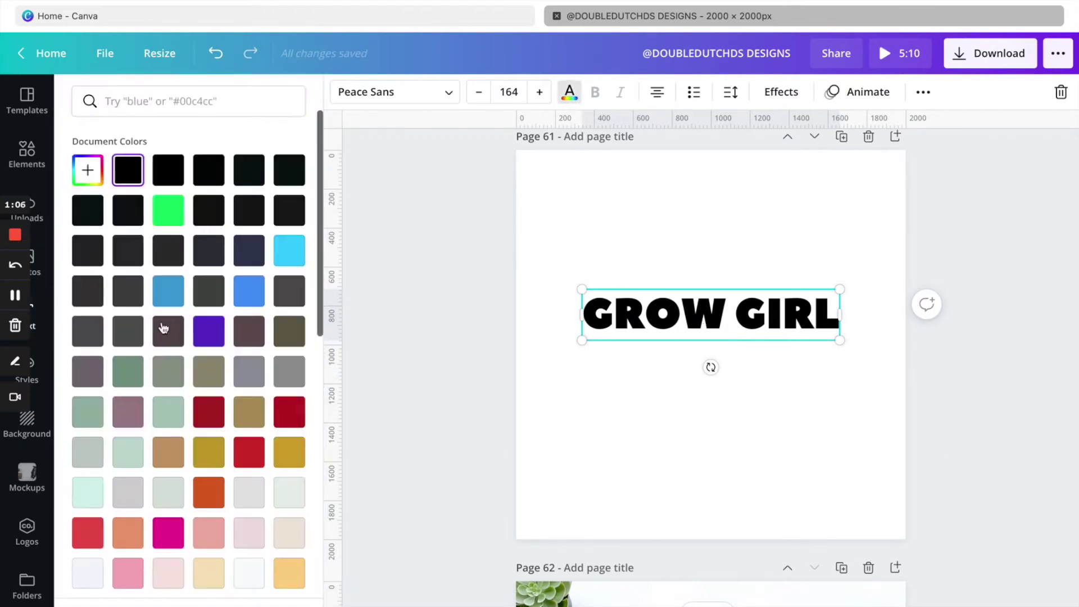
left_click(289, 416)
key("Escape")
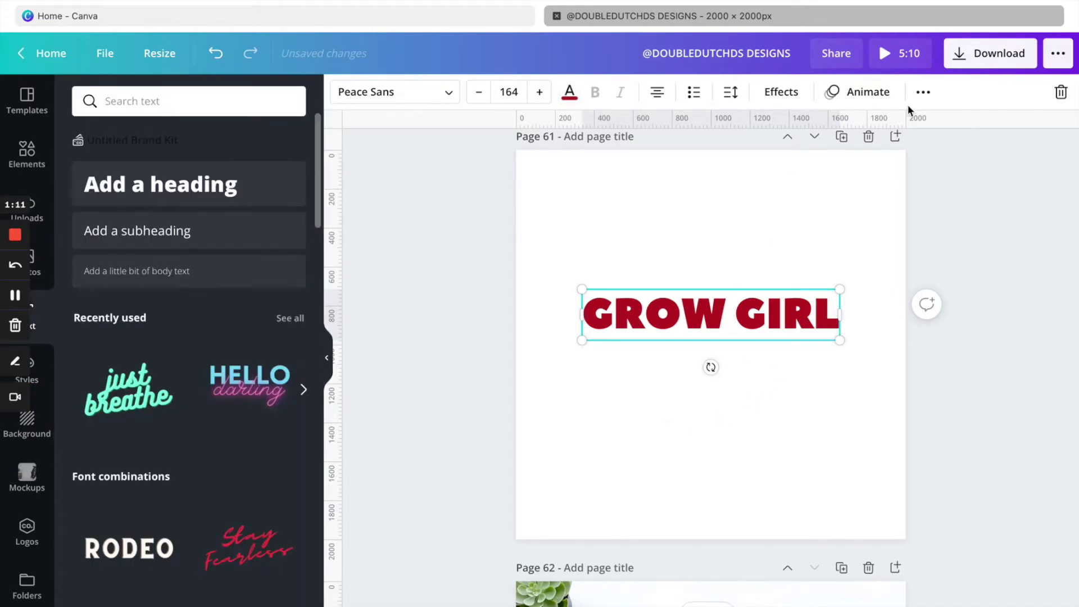
Place a duplicate of GROW GIRL directly beneath the original.
left_click(923, 92)
left_click(924, 92)
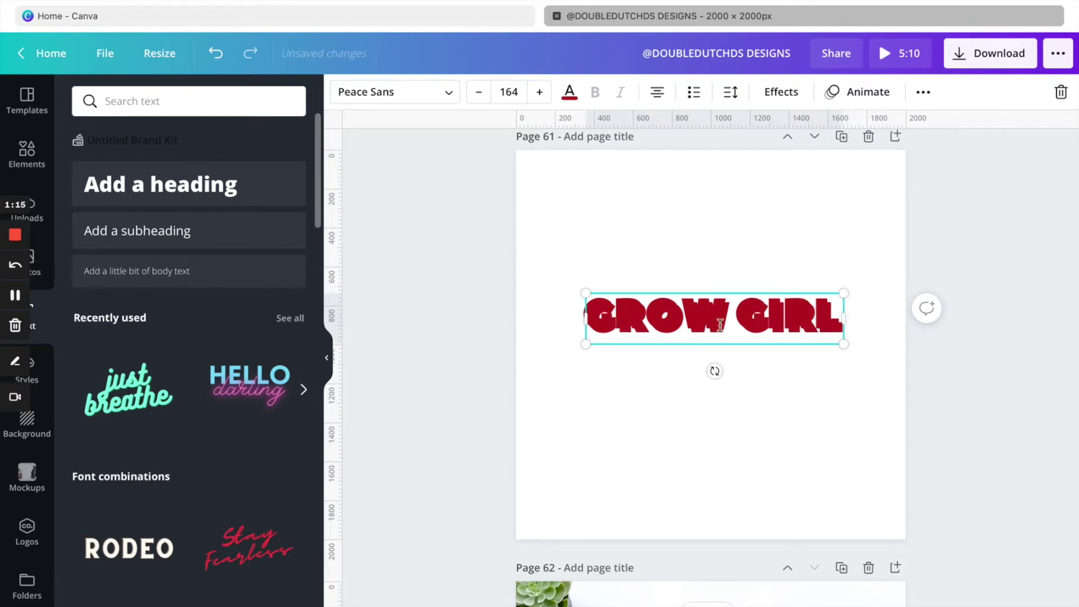
left_click_drag(720, 304, 720, 340)
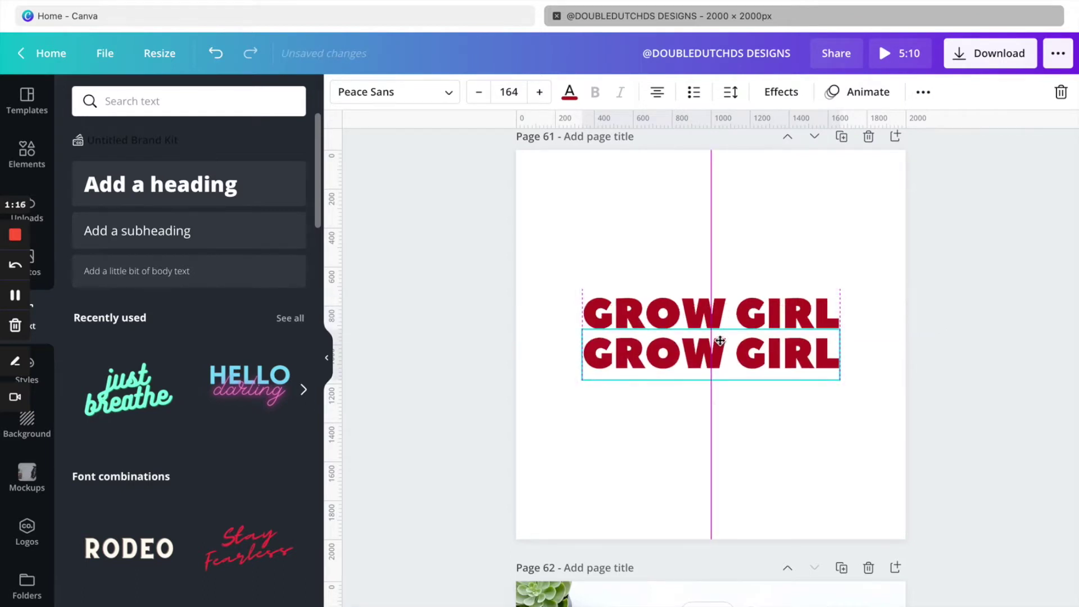
Turn the lower GROW GIRL copy into outline letters with the Hollow effect.
left_click(924, 92)
left_click(923, 91)
left_click(791, 95)
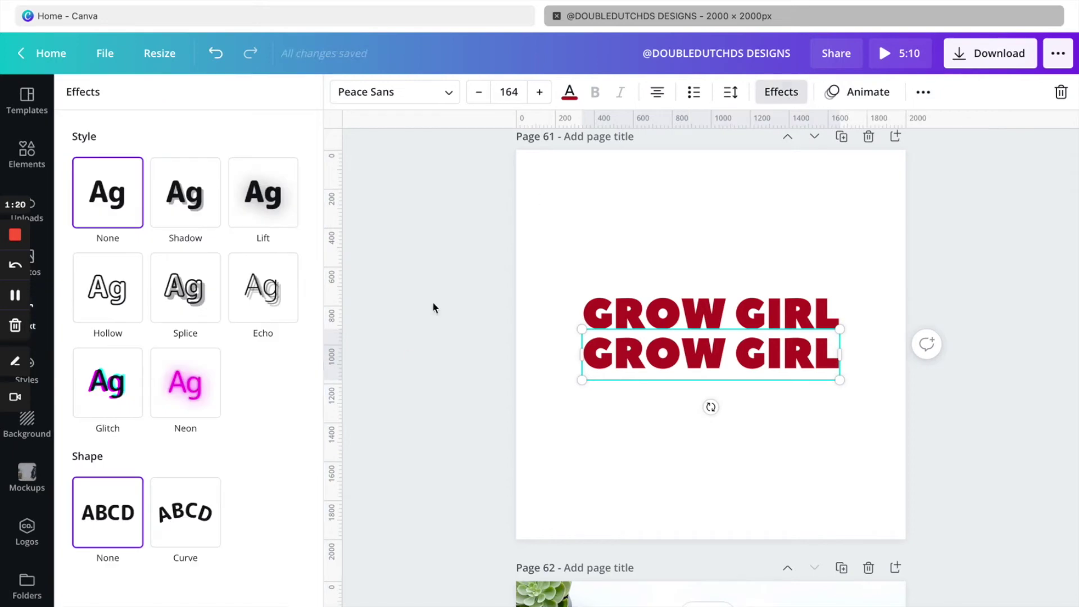
left_click(106, 298)
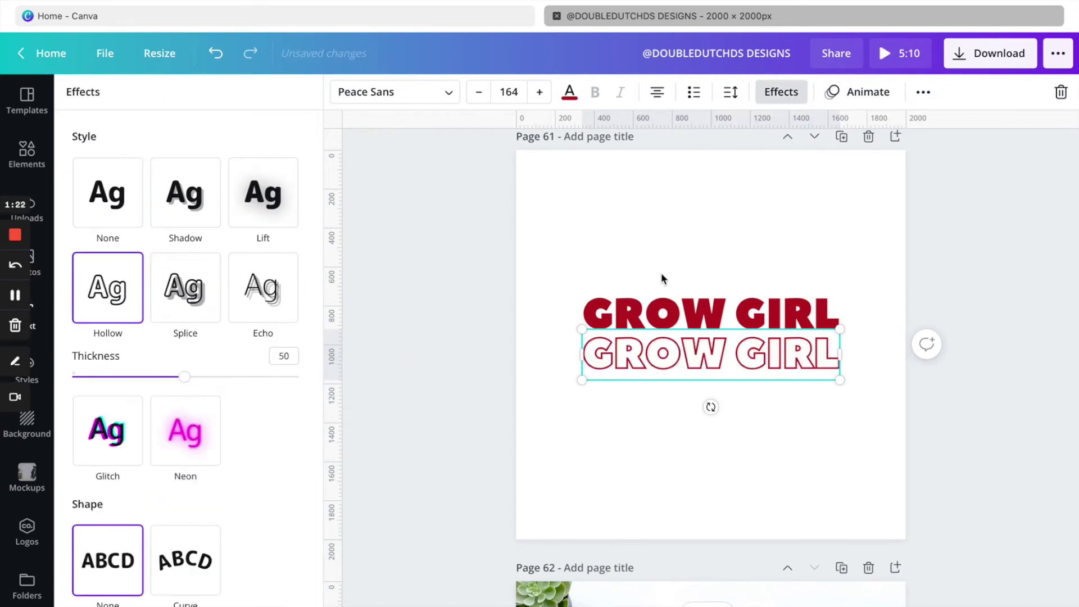
left_click(665, 253)
Fine-tune the vertical positions of the solid and hollow GROW GIRL lines.
left_click_drag(735, 309, 735, 308)
left_click_drag(731, 354, 731, 348)
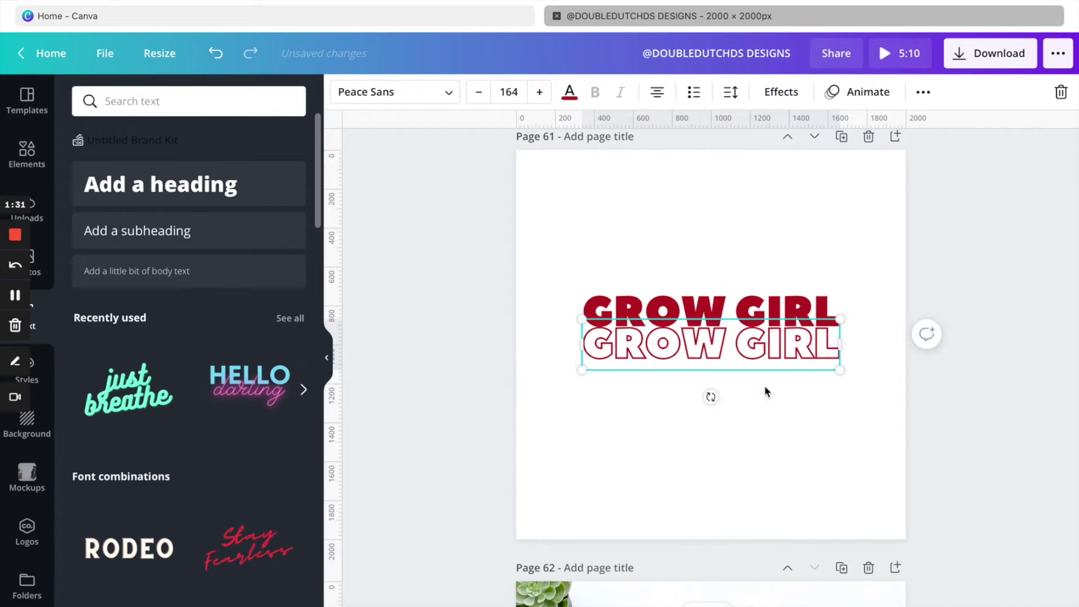
left_click(785, 416)
Nudge the hollow GROW GIRL down two steps with the Down arrow key.
left_click(762, 357)
key("Down")
key("Down")
key("Down")
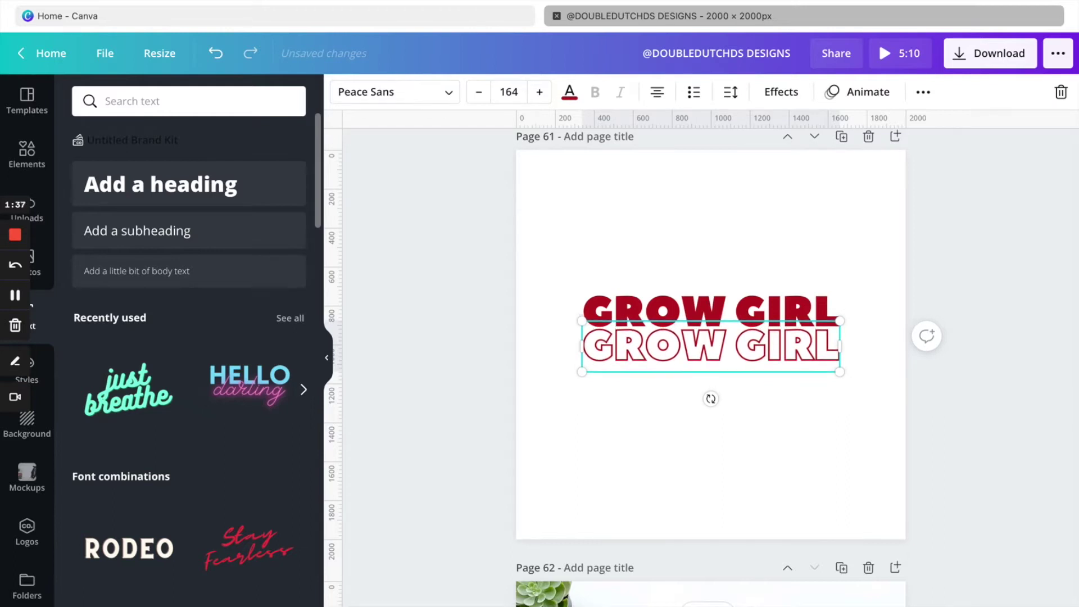
key("Down")
key("Down")
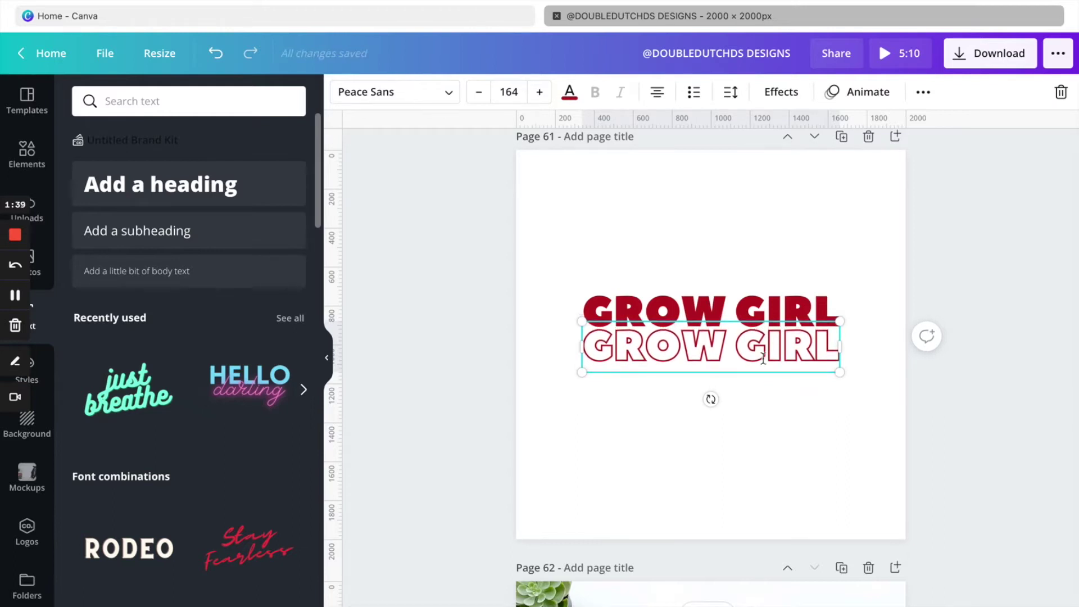
Marquee-select both GROW GIRL lines and move the pair lower together.
left_click(834, 418)
left_click_drag(834, 418, 668, 285)
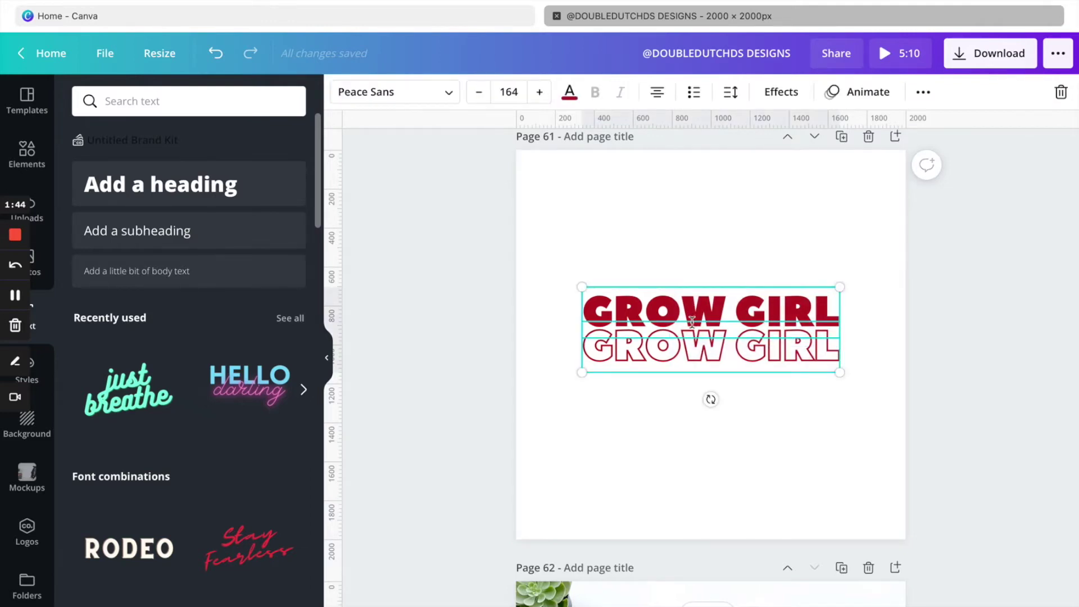
left_click_drag(692, 319, 694, 337)
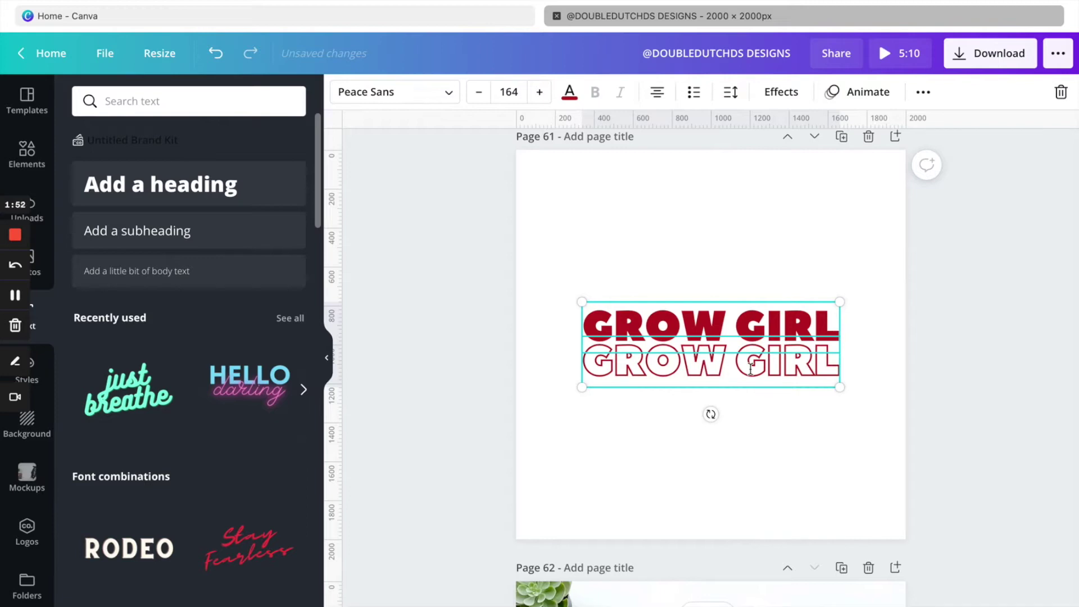
Duplicate the GROW GIRL pair twice with Ctrl+D, placing one copy above and one below.
key("ctrl+d")
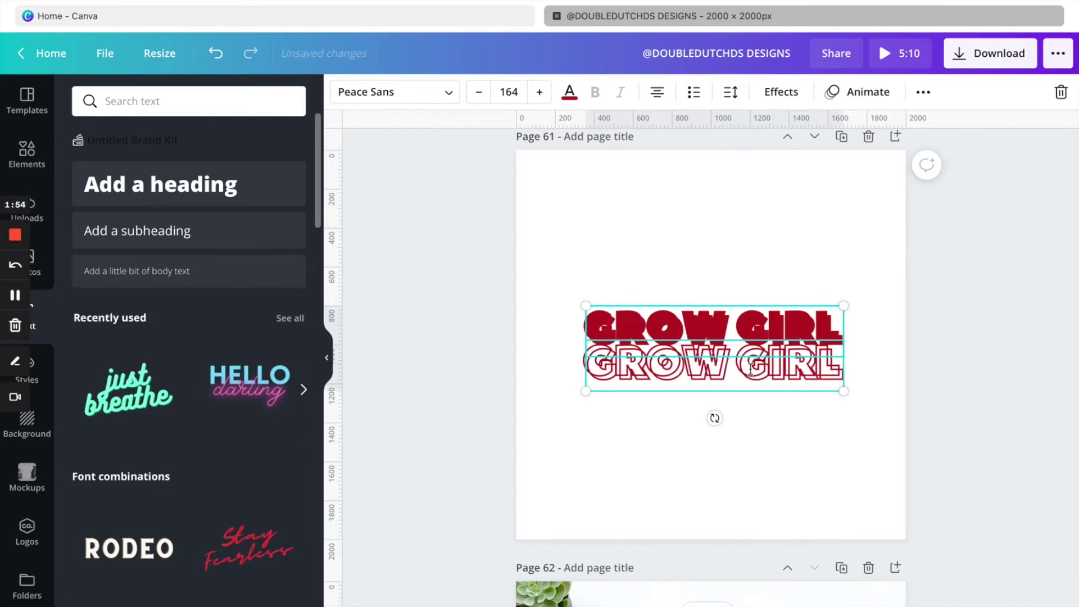
left_click_drag(751, 368, 751, 295)
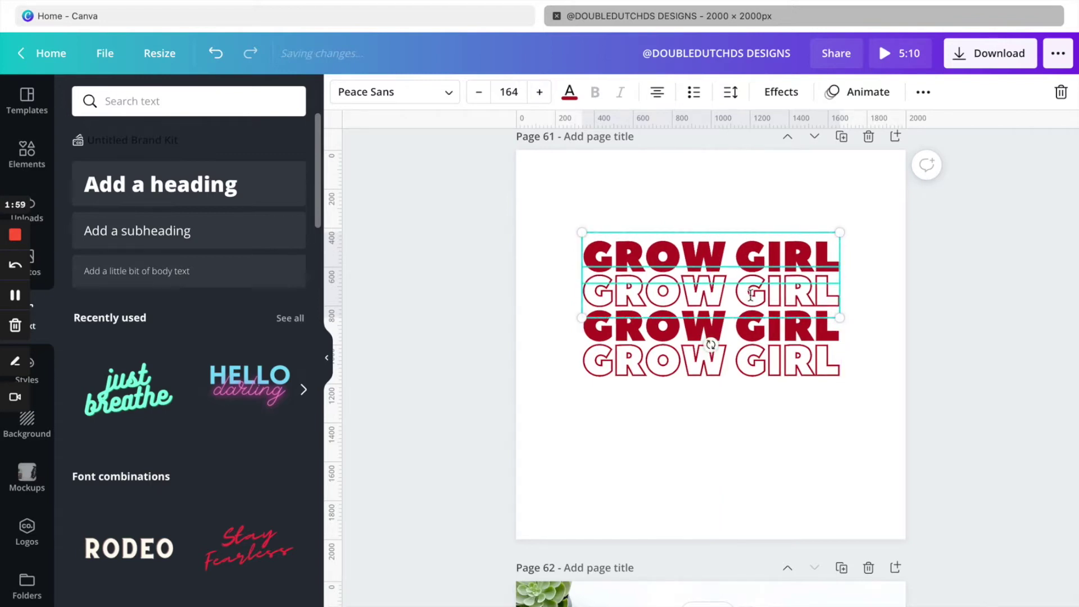
key("ctrl+d")
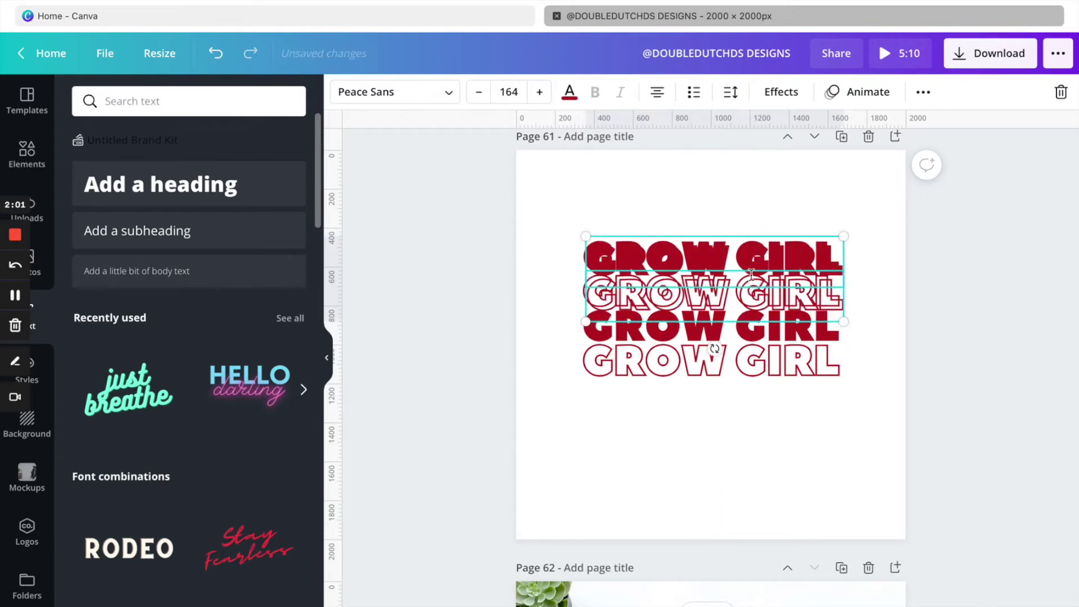
left_click_drag(751, 295, 749, 409)
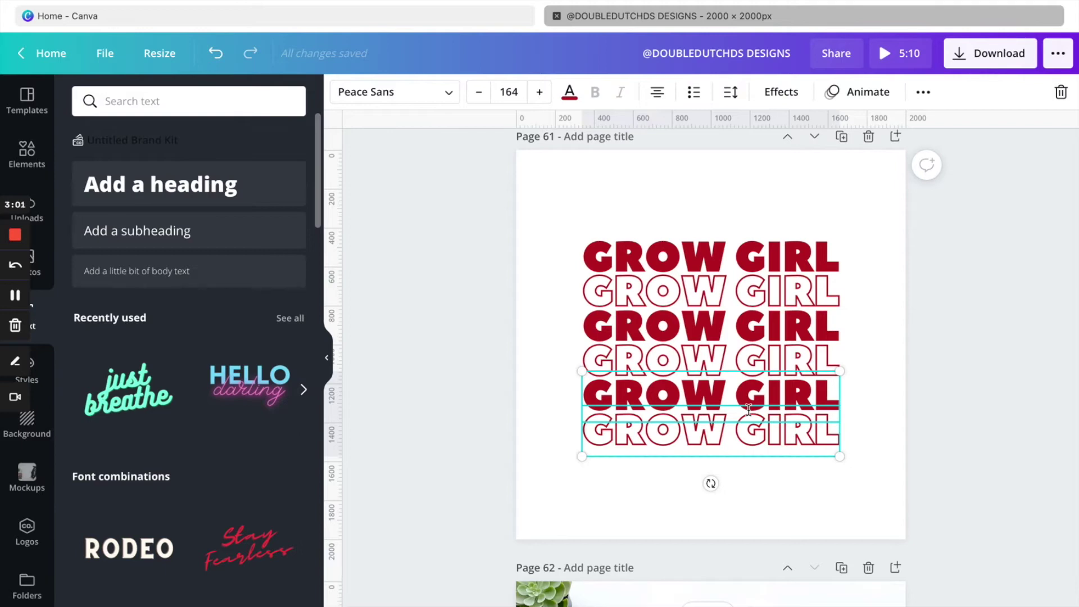
left_click(798, 508)
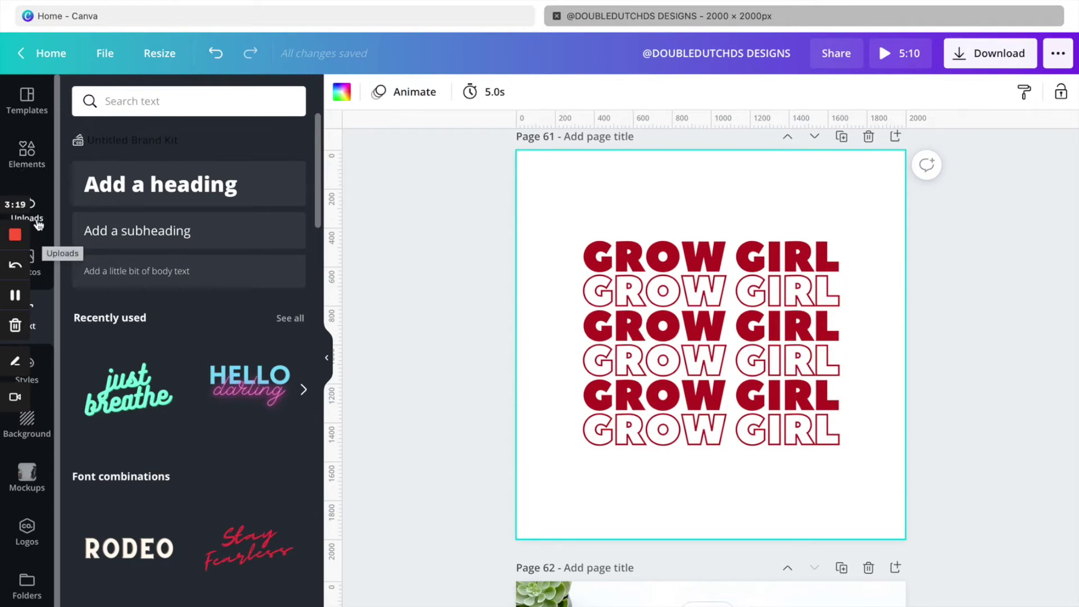
Add the pink rose graphic from Elements onto the middle of the GROW GIRL stack.
left_click(25, 153)
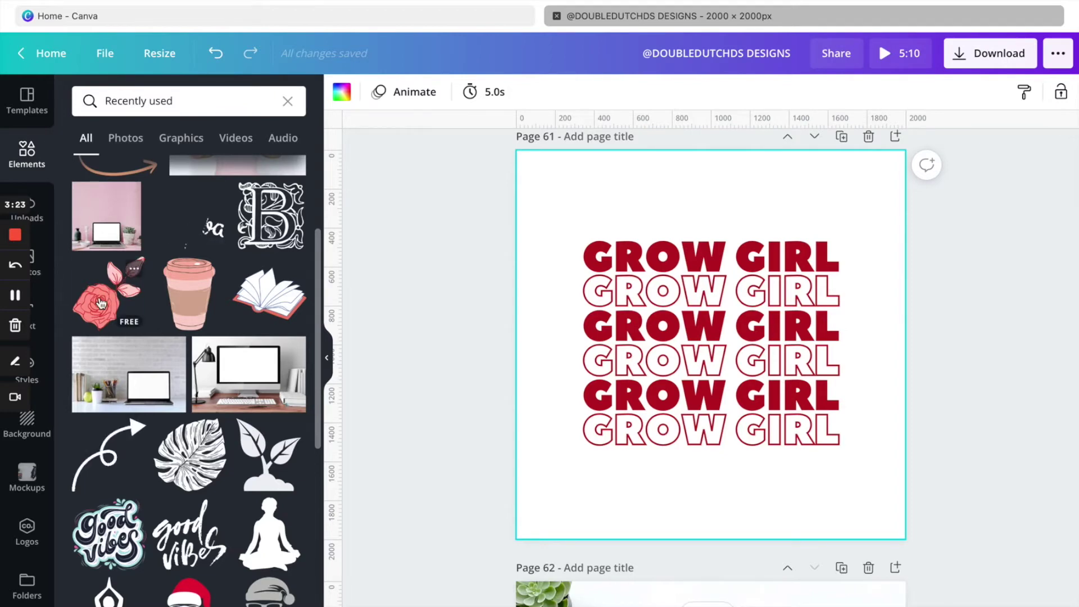
left_click(100, 303)
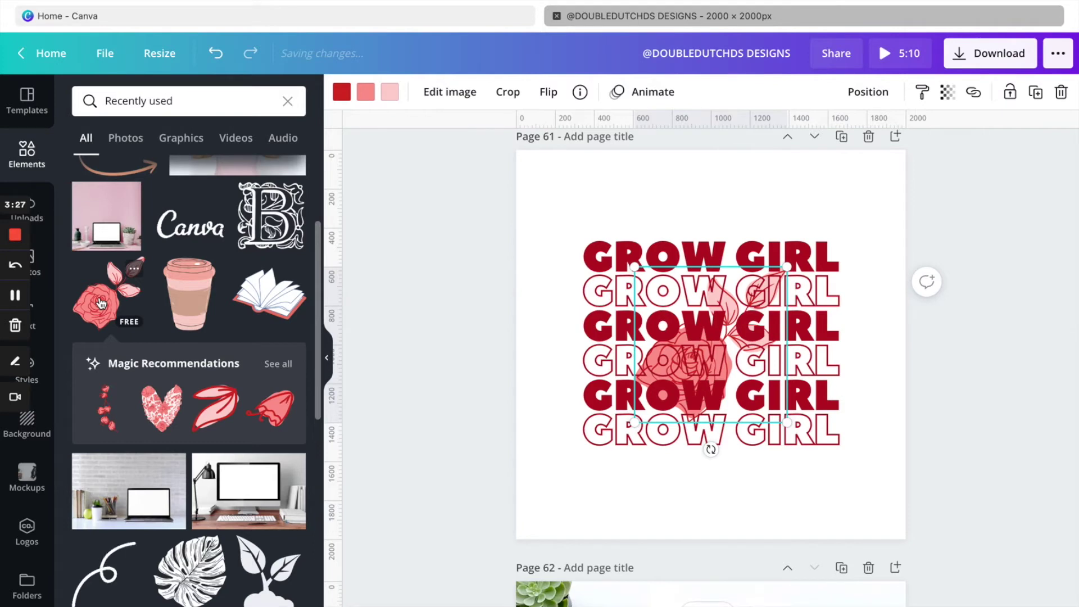
left_click(861, 100)
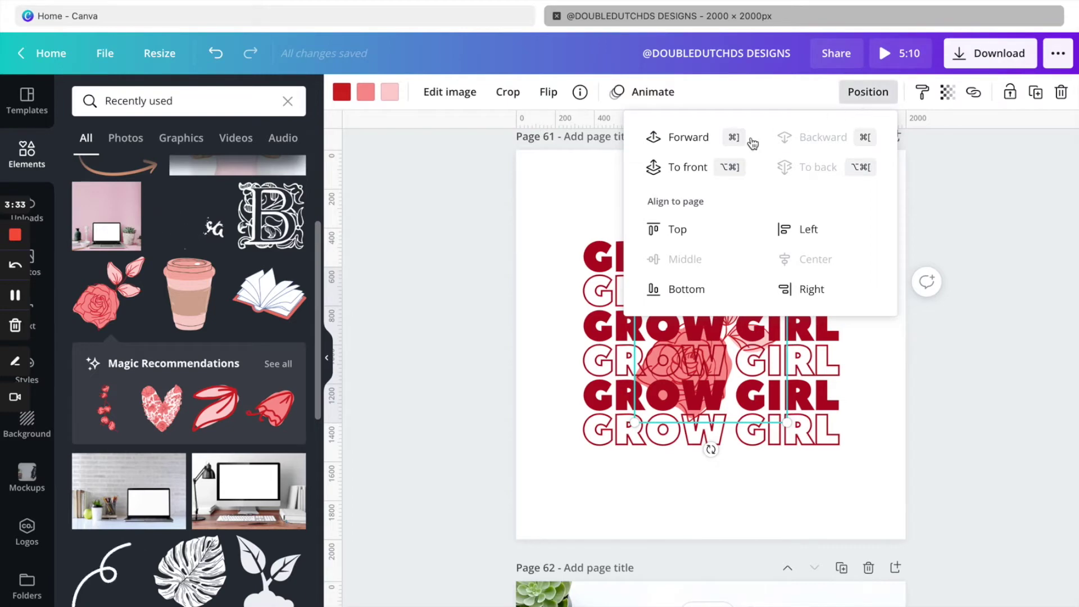
Bring the rose to the front and enlarge it slightly to about 810×827.
left_click(706, 167)
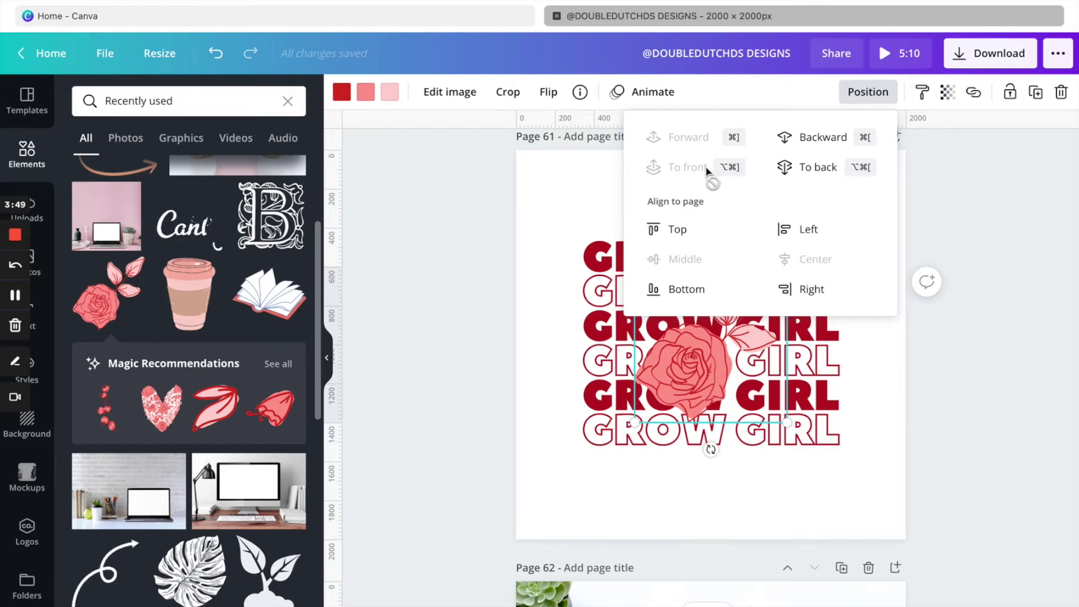
left_click(870, 407)
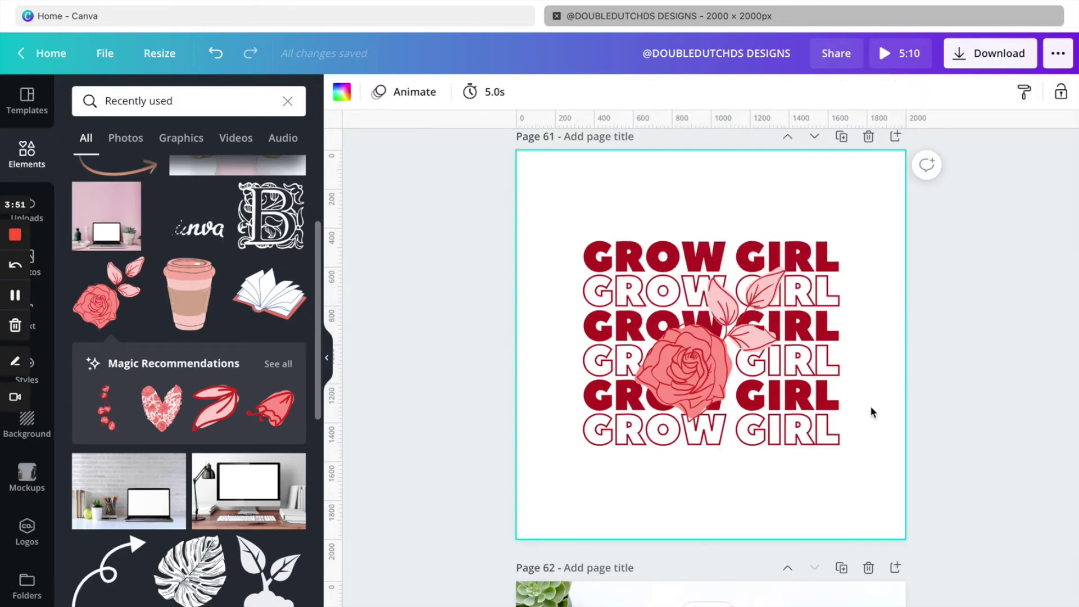
left_click(696, 331)
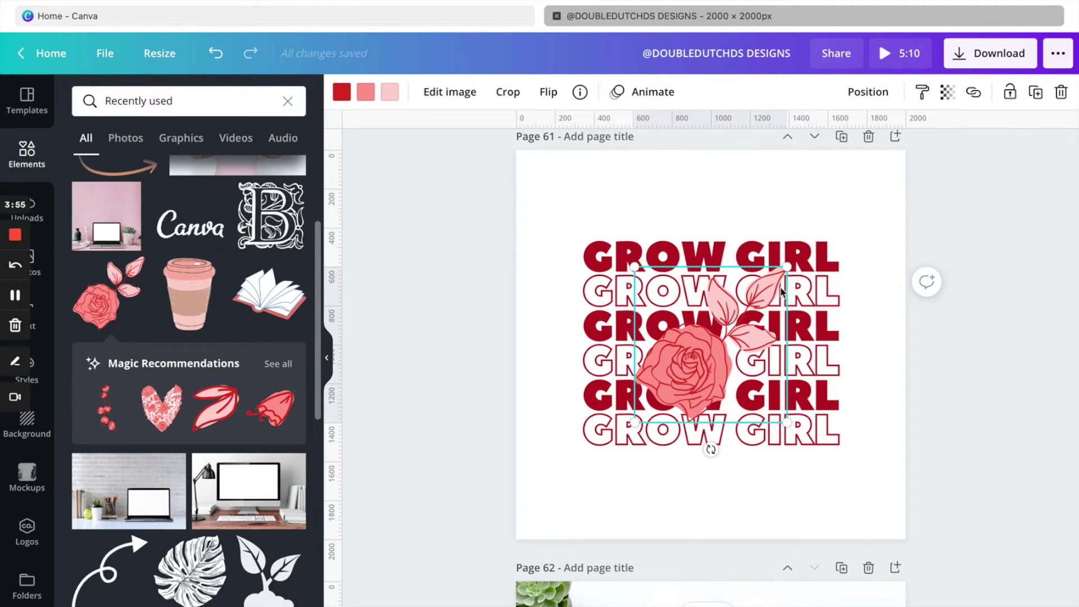
left_click_drag(635, 424, 629, 427)
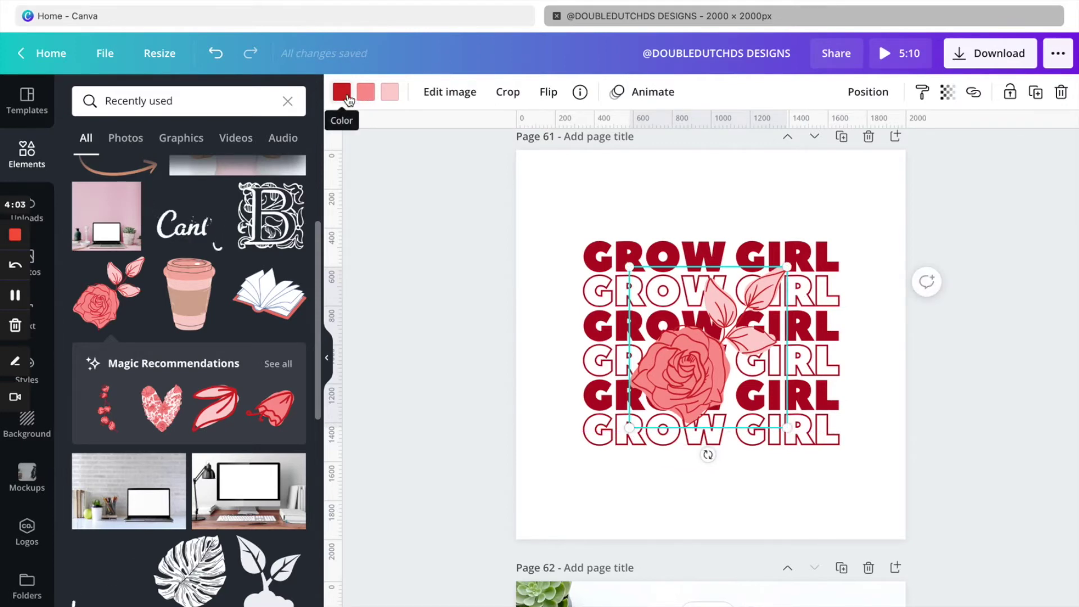
Recolour the rose's outline dark red.
left_click(345, 97)
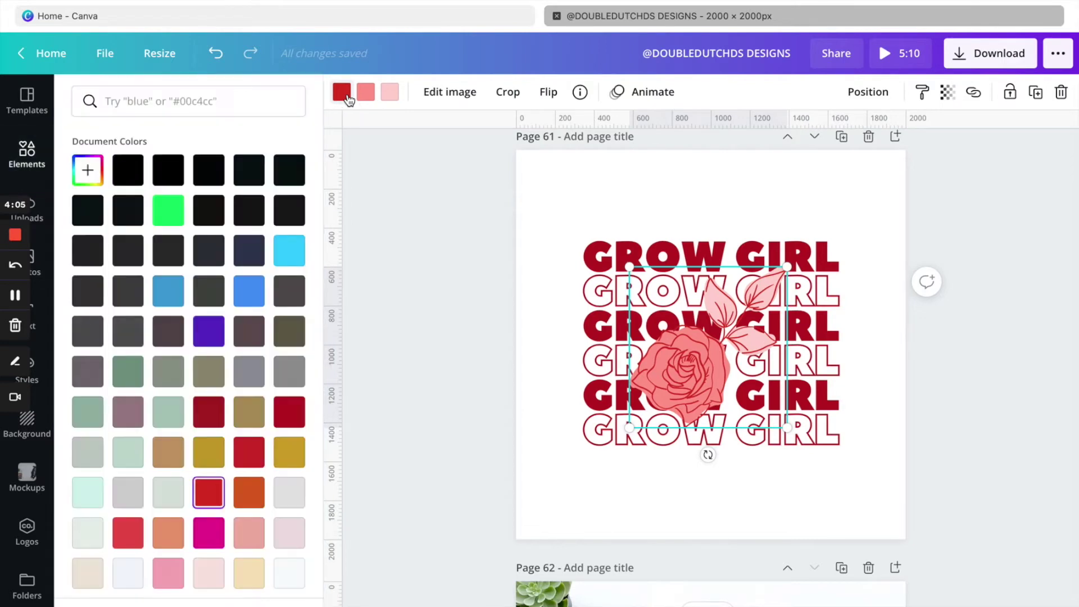
left_click(282, 424)
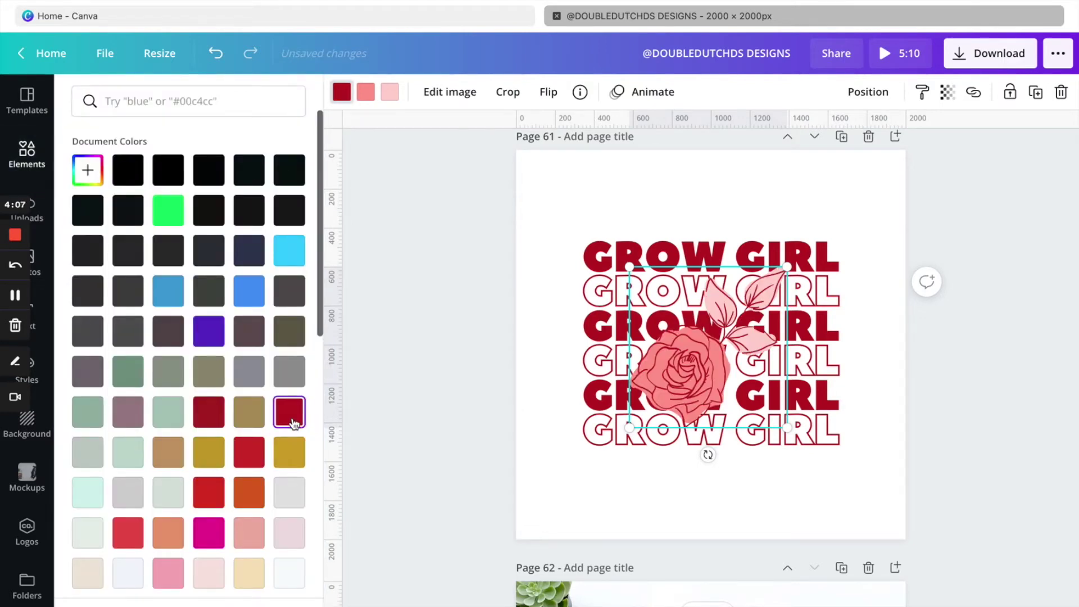
left_click(366, 93)
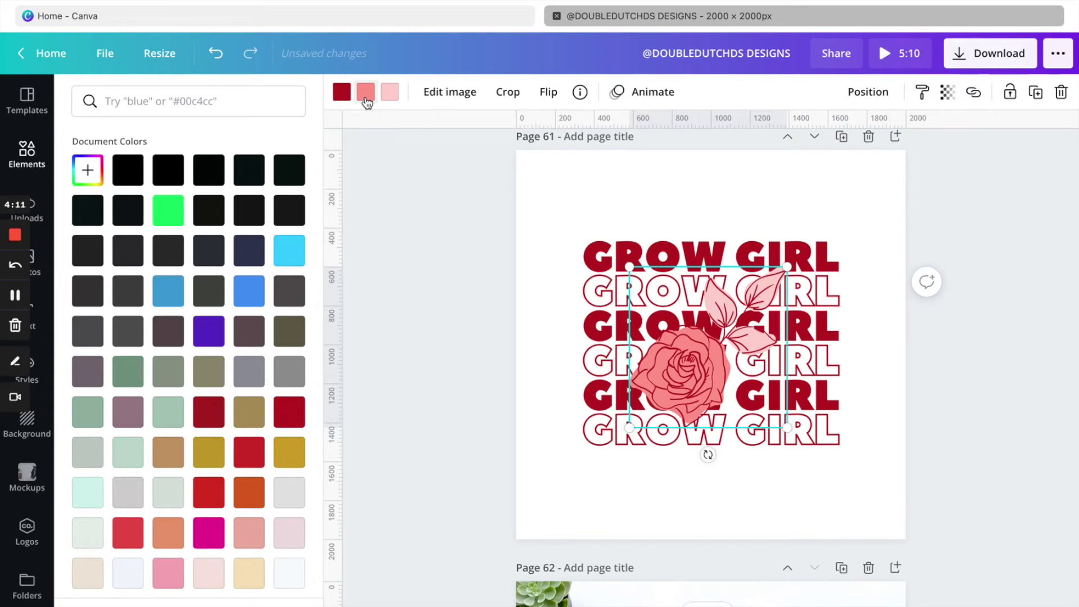
Make the rose's petals and leaves white, then select the whole text-and-rose design.
left_click(366, 99)
left_click(372, 92)
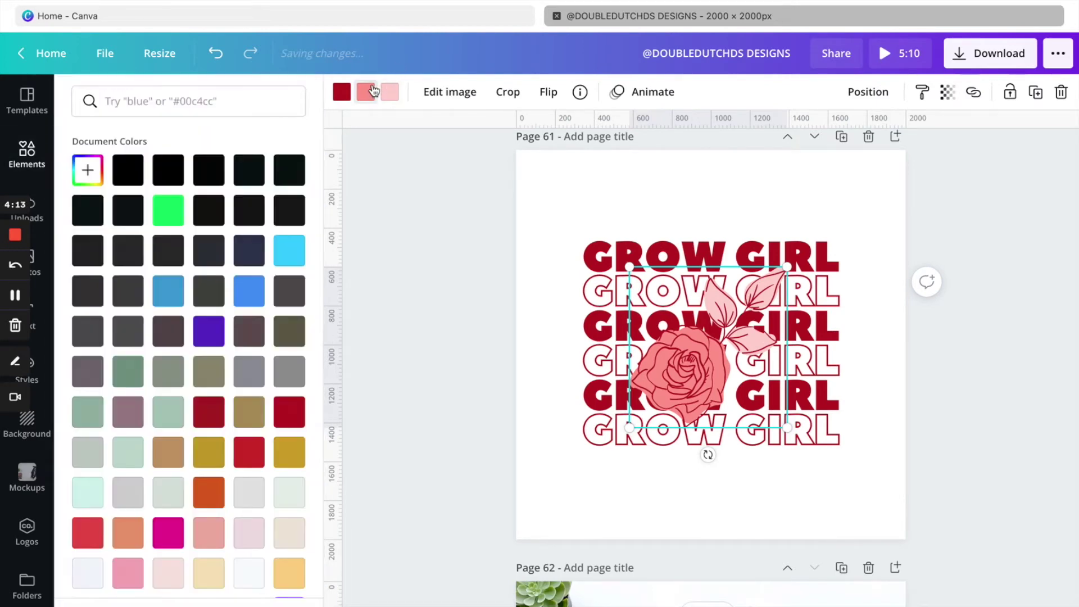
scroll(254, 394, "down", 3)
left_click(179, 512)
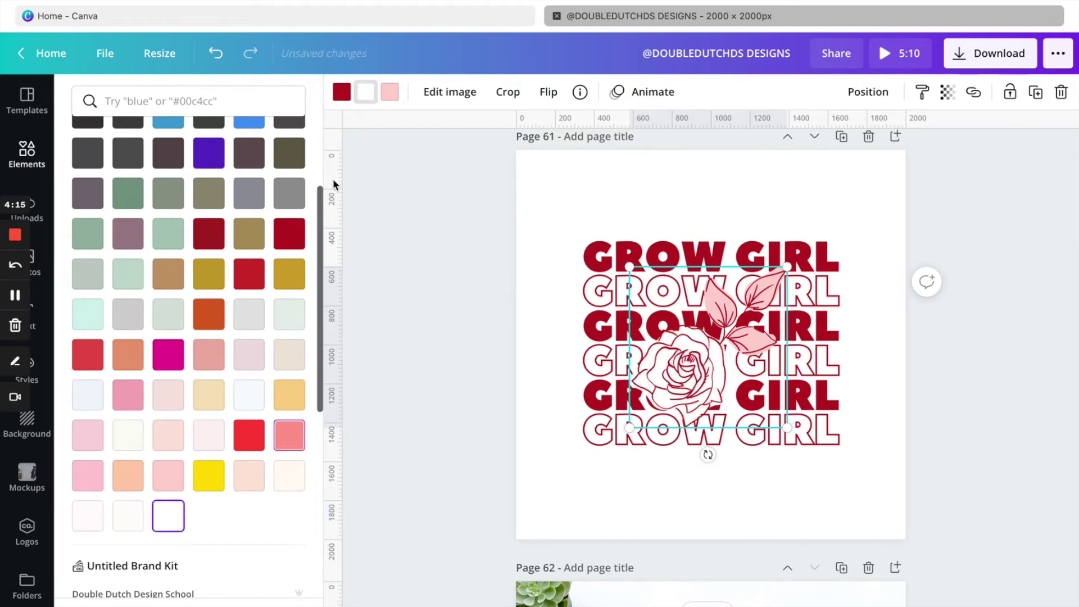
left_click(389, 92)
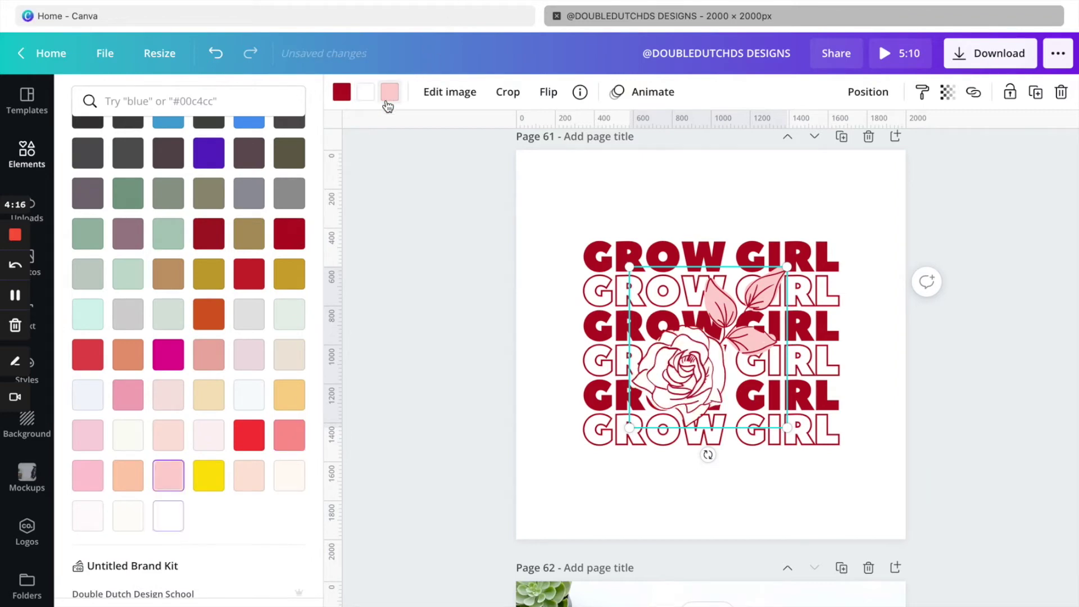
left_click(172, 521)
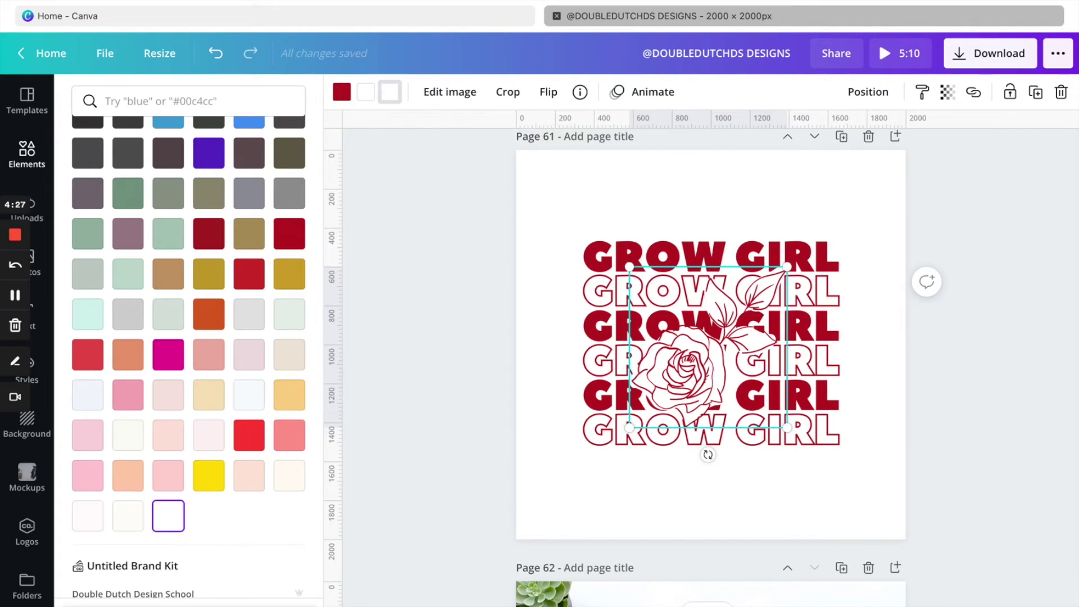
key("Escape")
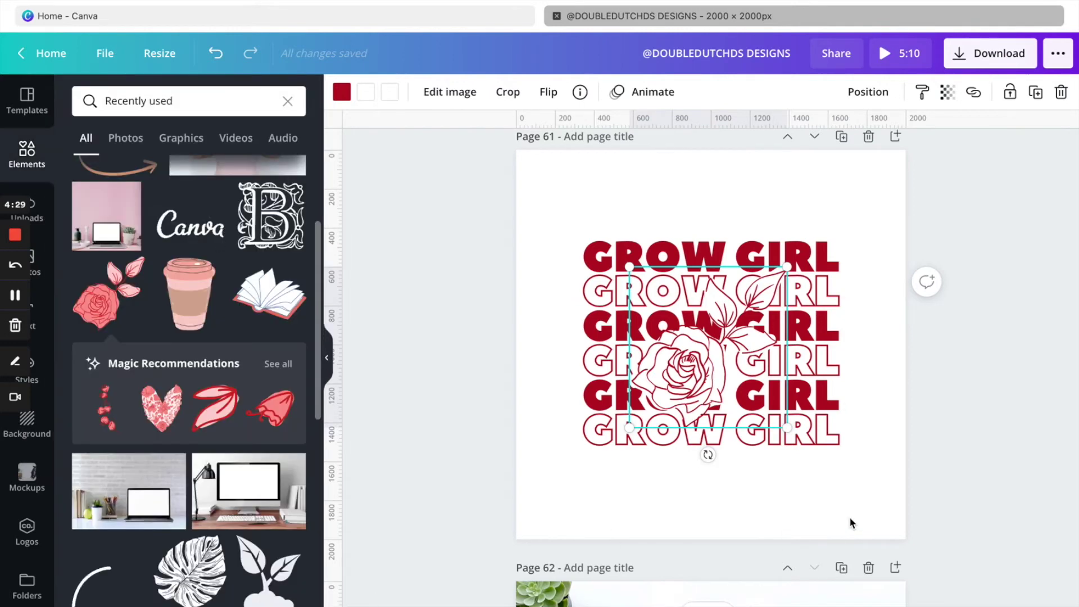
left_click_drag(849, 517, 566, 253)
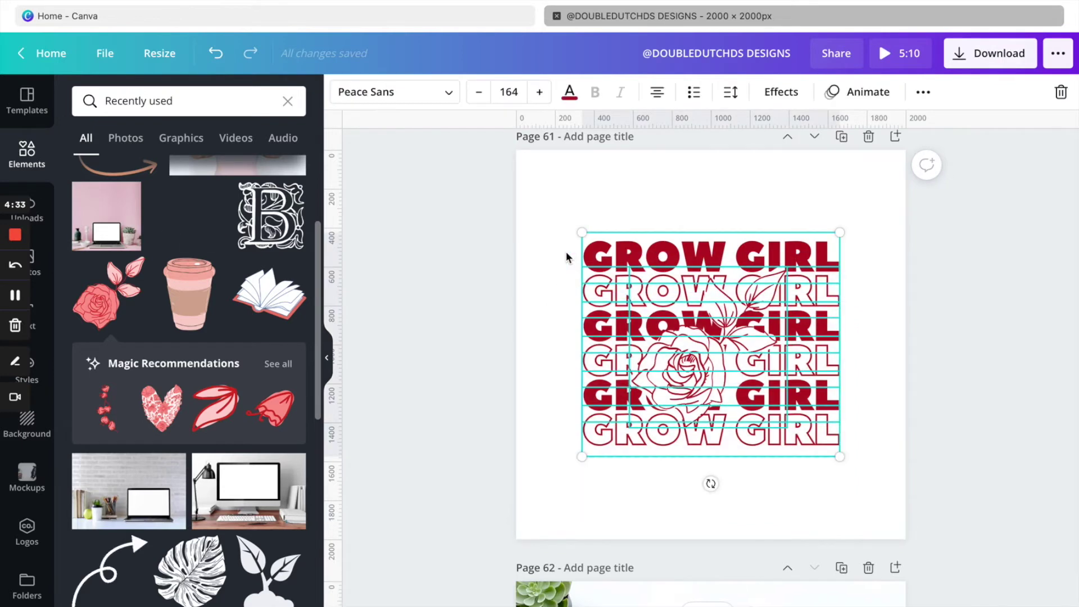
Paste the GROW GIRL rose design onto the Page 62 T-shirt mockup and shrink it onto the chest.
scroll(565, 251, "down", 1)
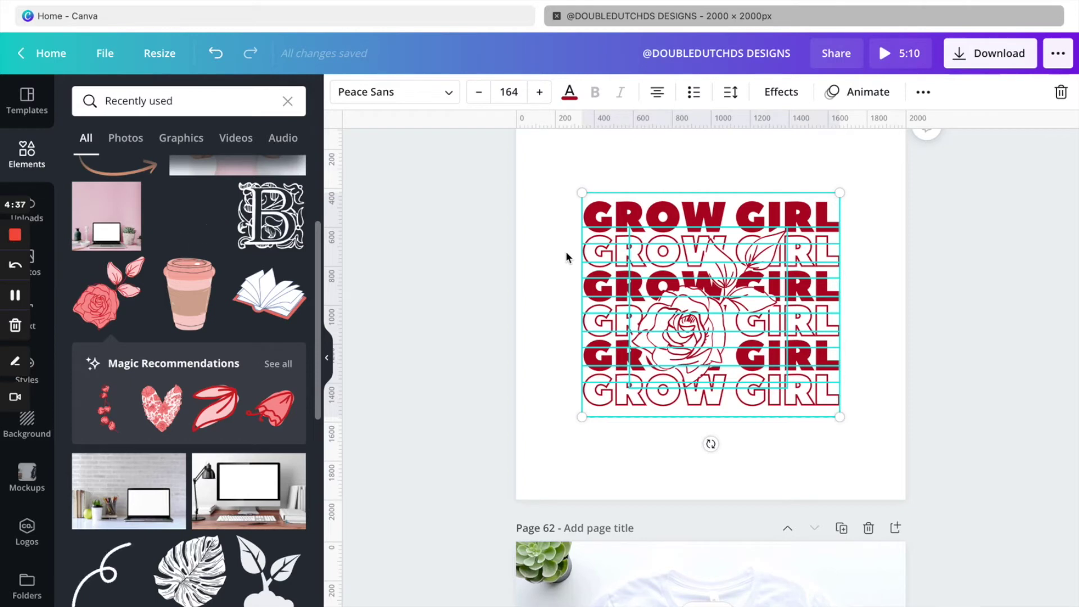
scroll(566, 251, "down", 8)
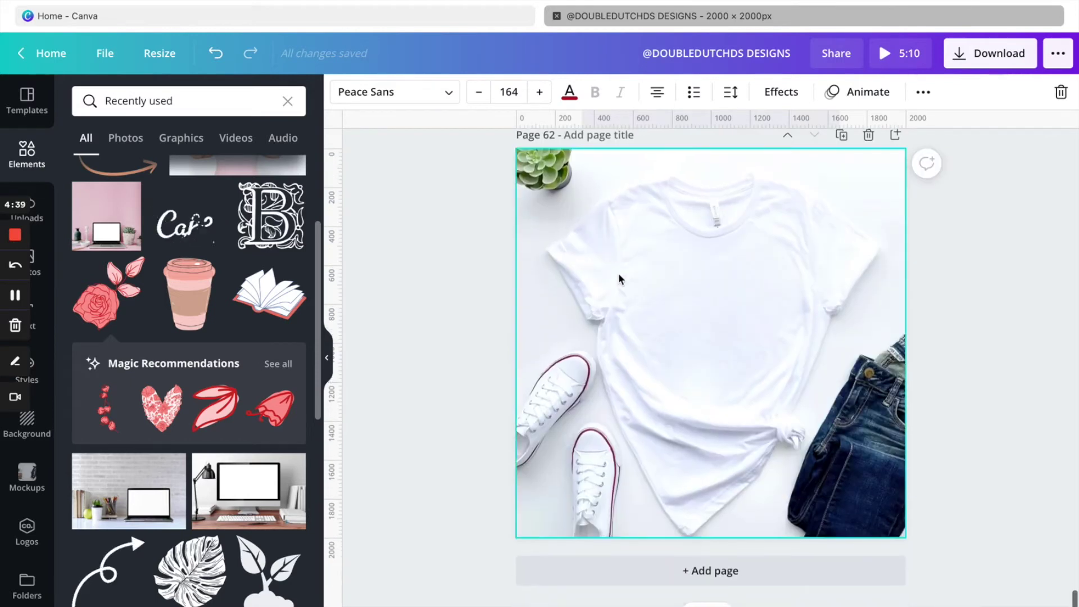
left_click(645, 289)
key("ctrl+v")
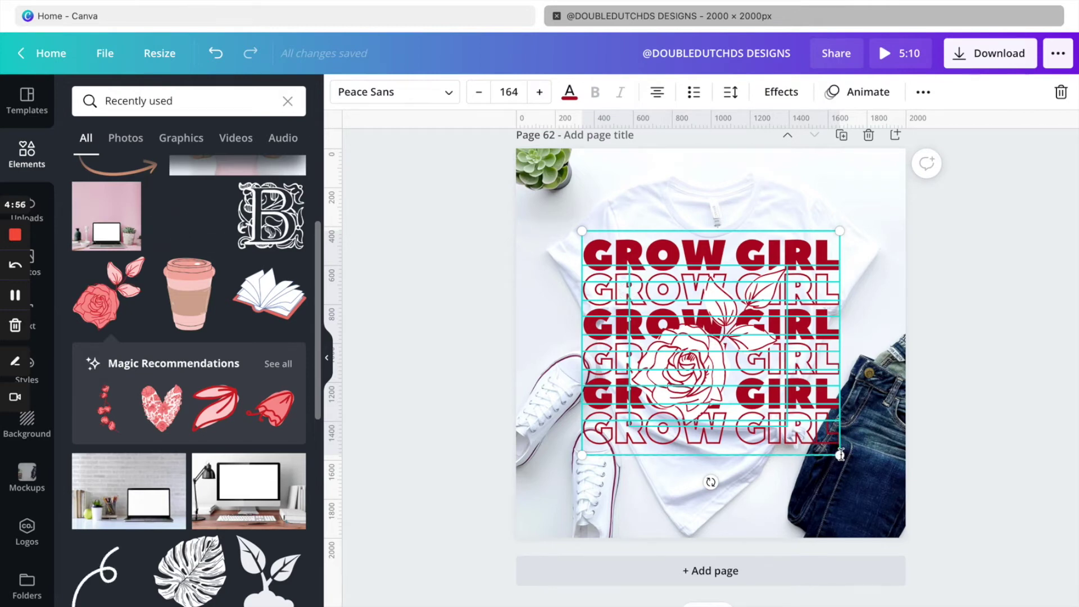
left_click_drag(767, 417, 699, 368)
Move the GROW GIRL design lower onto the T-shirt's chest and check its placement.
left_click_drag(635, 288, 697, 301)
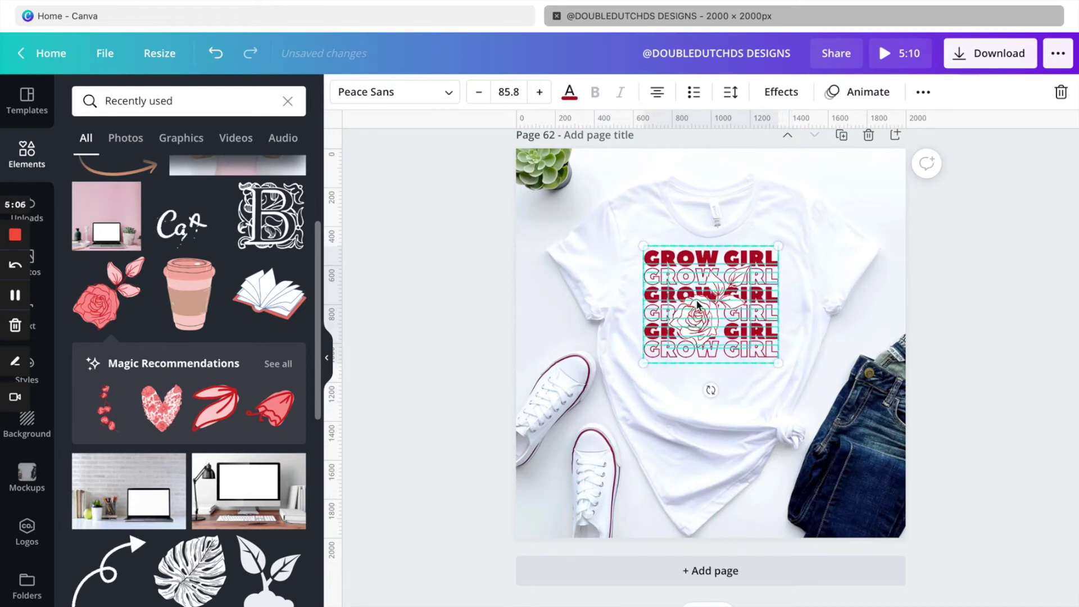
left_click(819, 316)
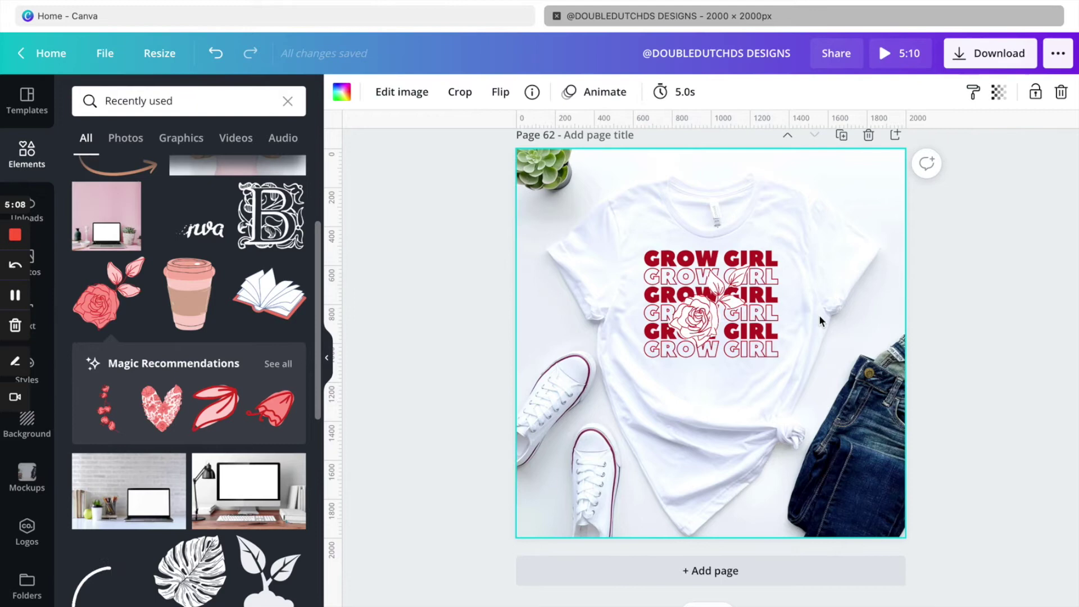
left_click_drag(819, 374, 639, 256)
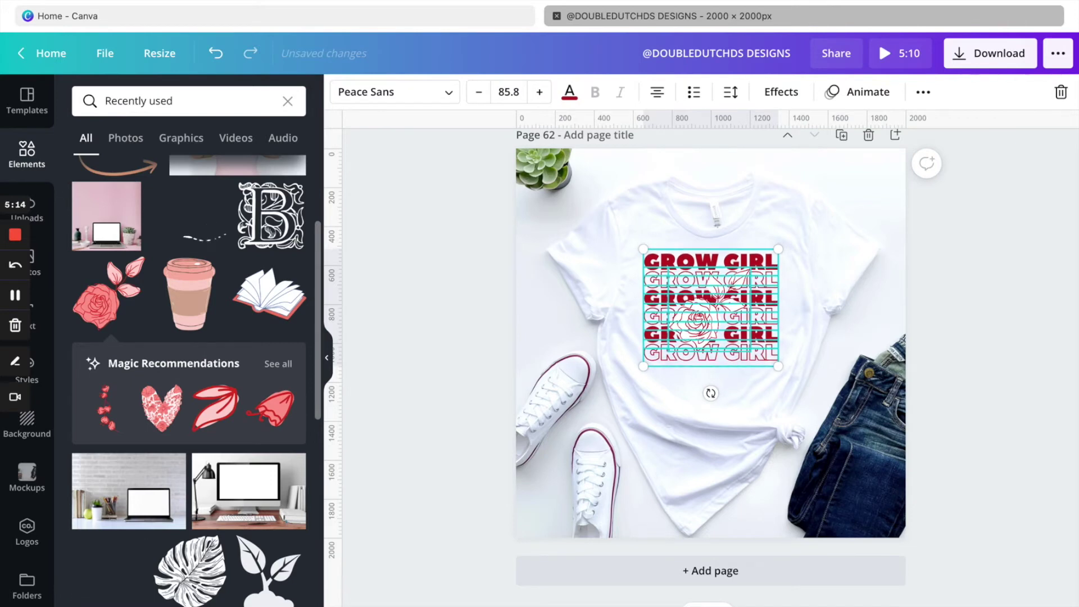
left_click(850, 273)
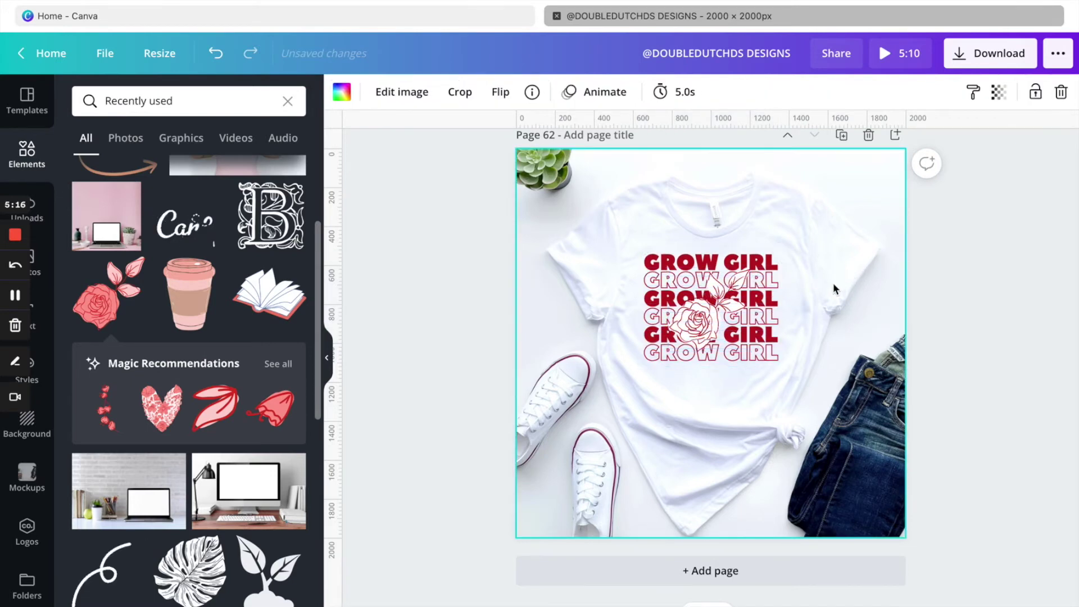
left_click(709, 321)
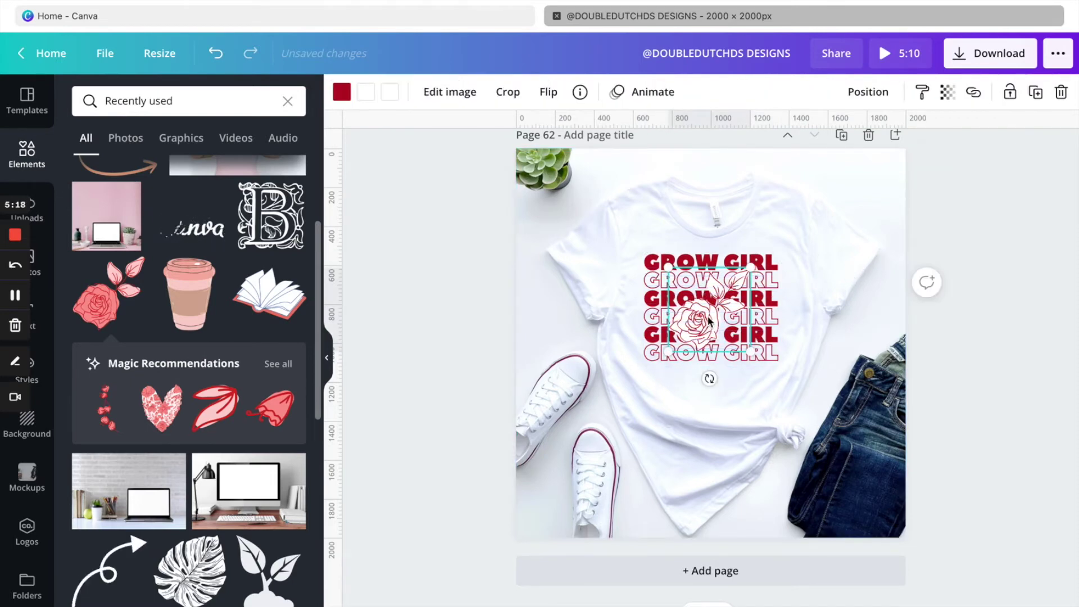
Tint the rose's petals with the shirt photo's pale tone from Photo Colors.
left_click(367, 92)
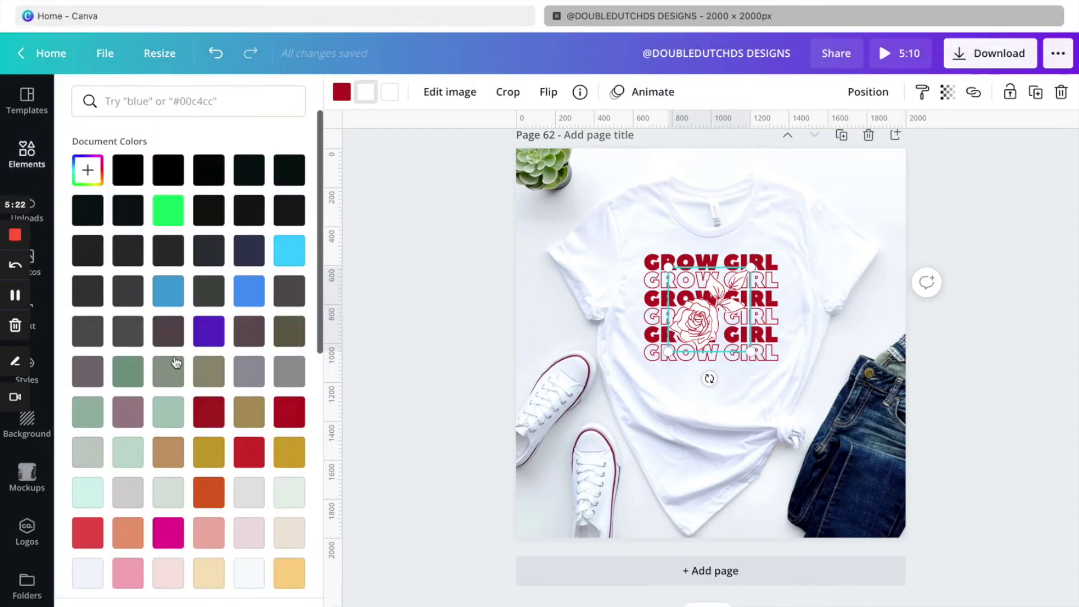
scroll(162, 406, "down", 8)
scroll(162, 406, "down", 3)
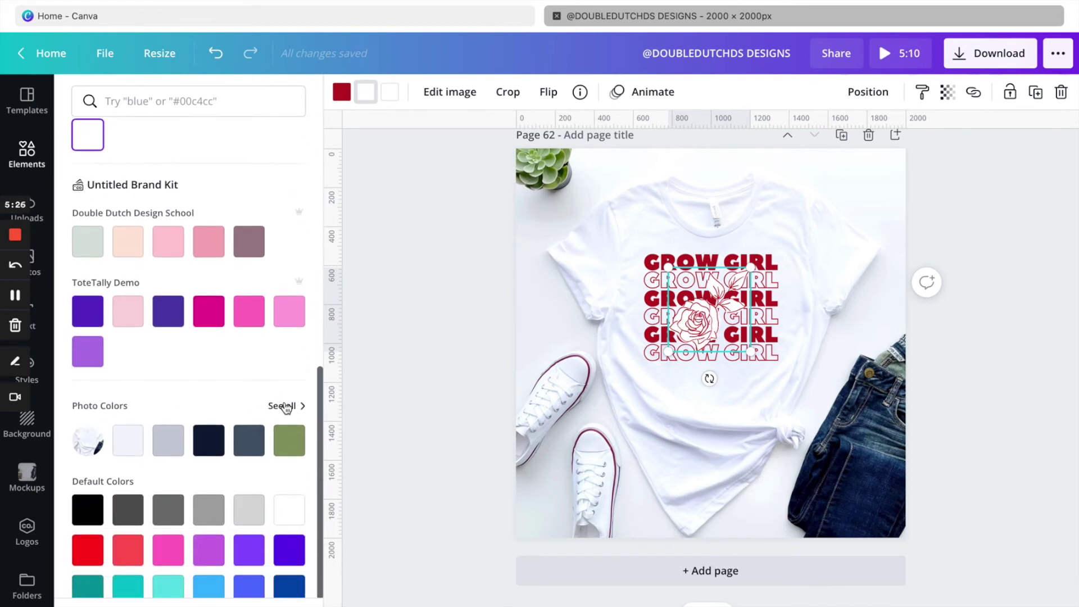
left_click(283, 406)
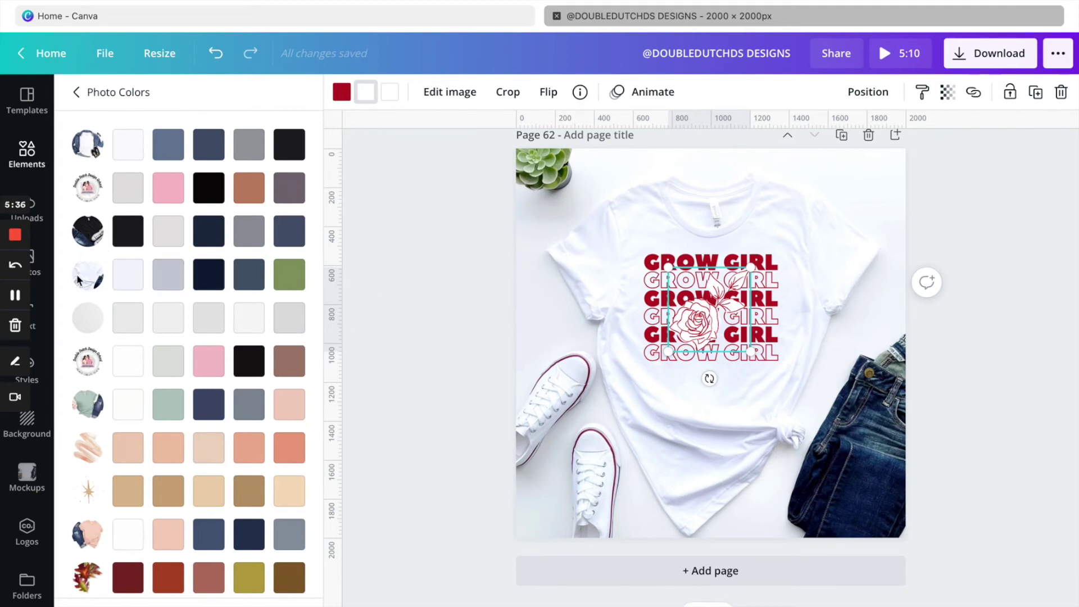
left_click(137, 280)
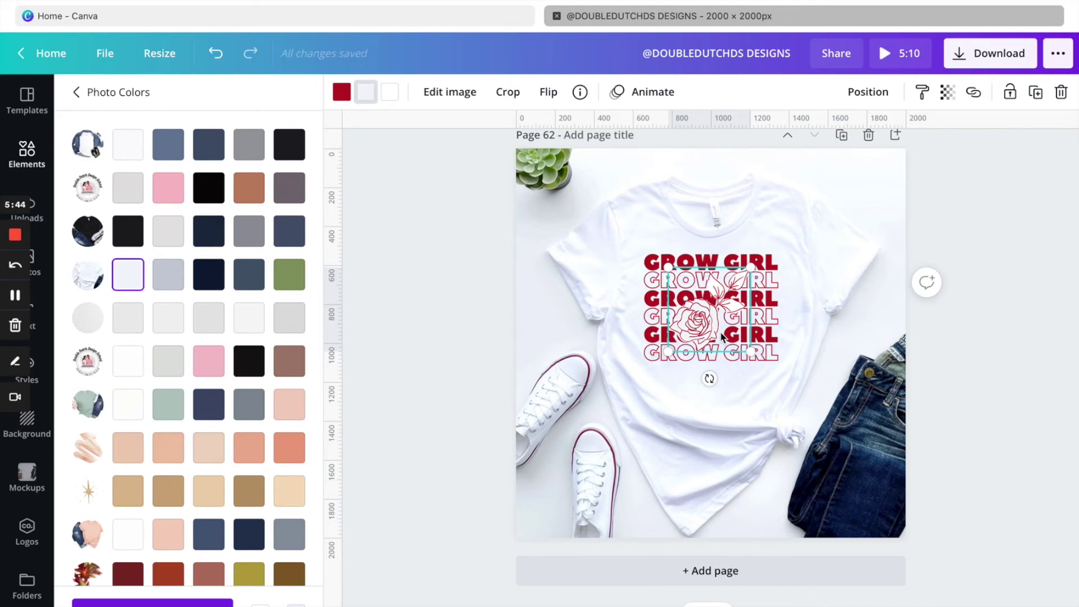
left_click(693, 413)
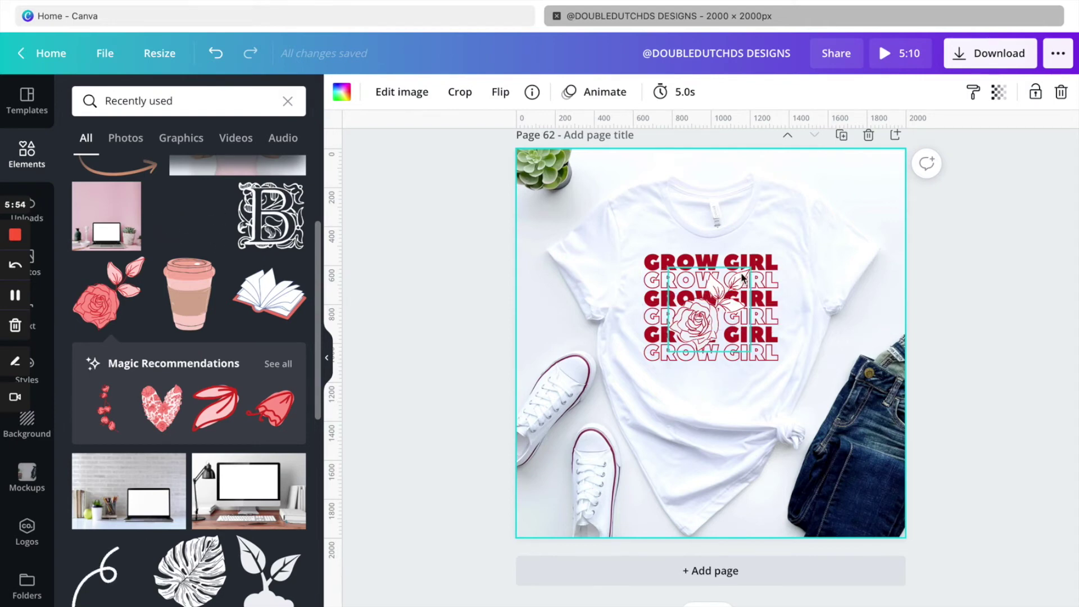
Recolour the rose's white part with the pale grey-blue tint from the photo palette.
left_click(732, 286)
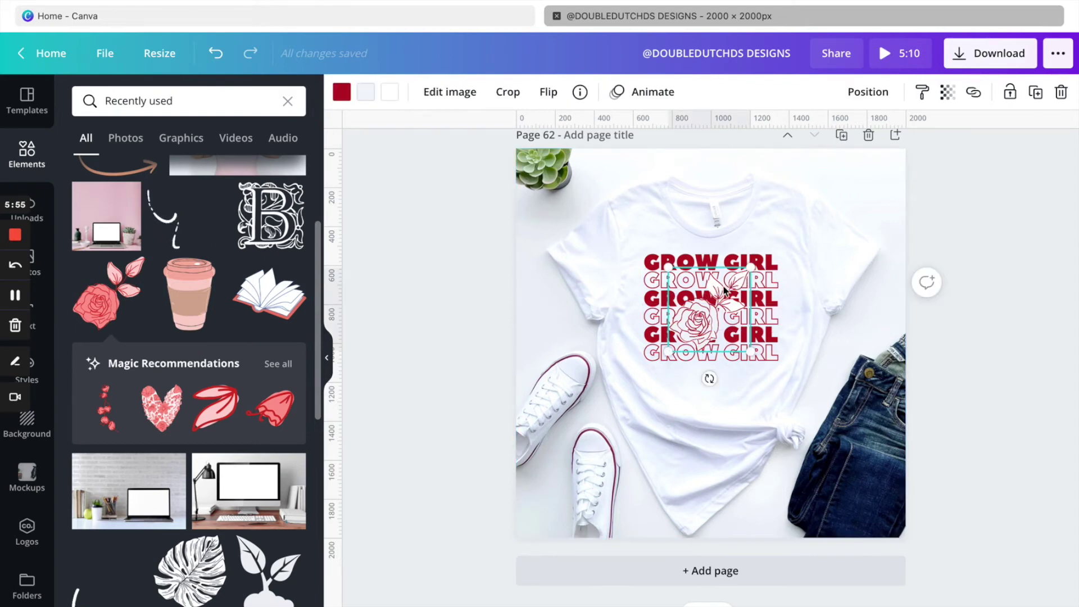
left_click(398, 96)
scroll(218, 408, "down", 5)
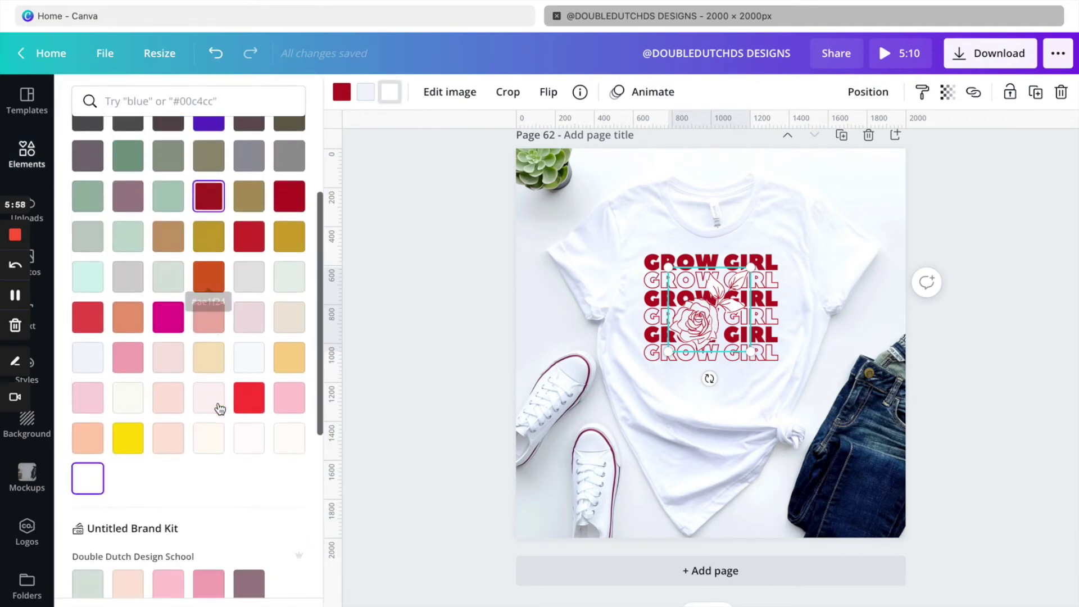
scroll(222, 472, "down", 7)
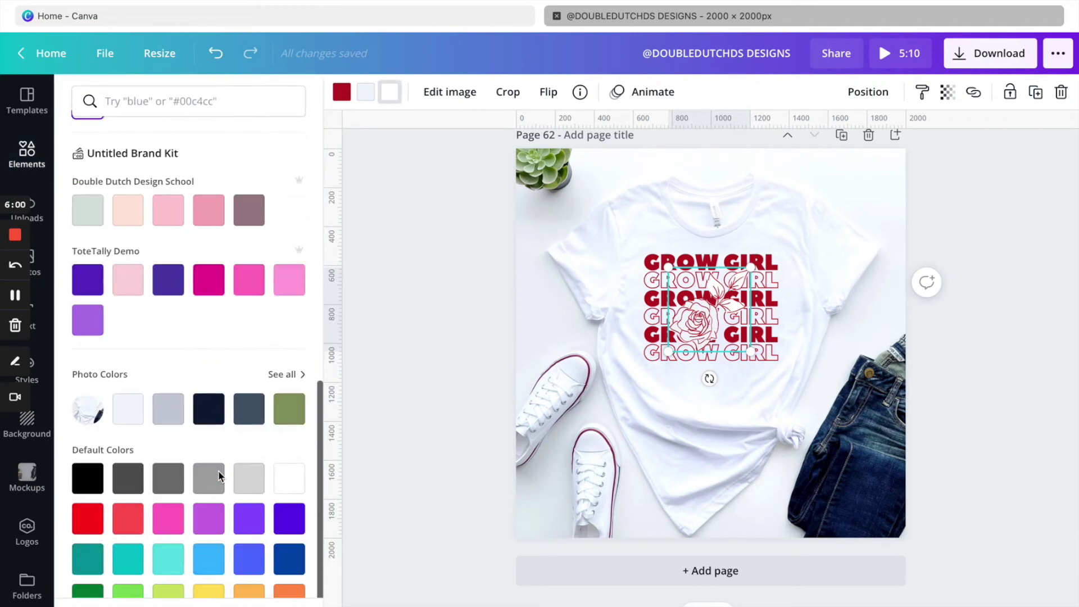
left_click(279, 376)
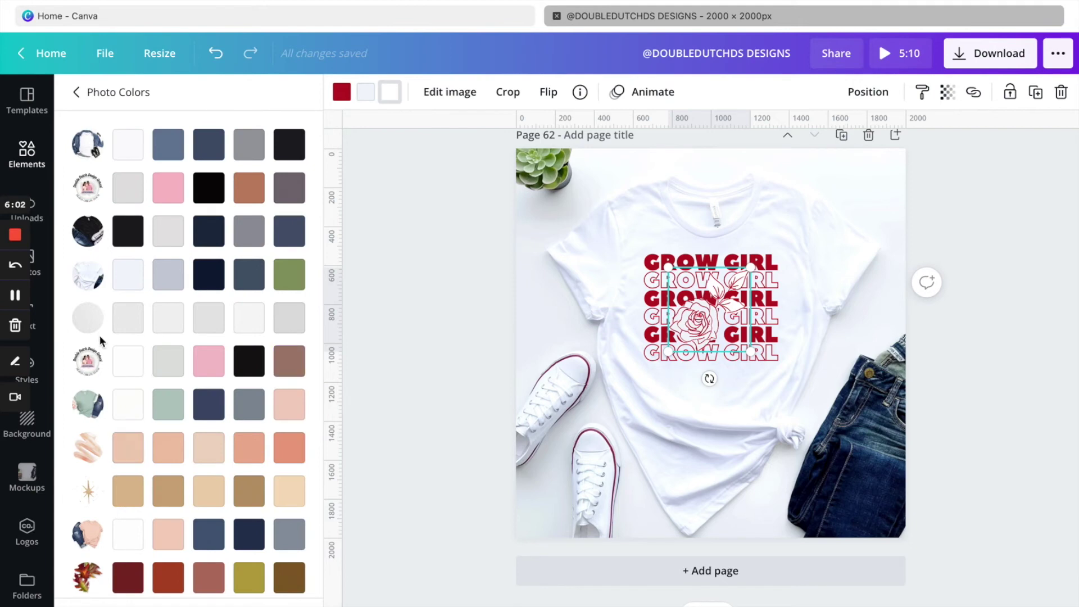
left_click(129, 275)
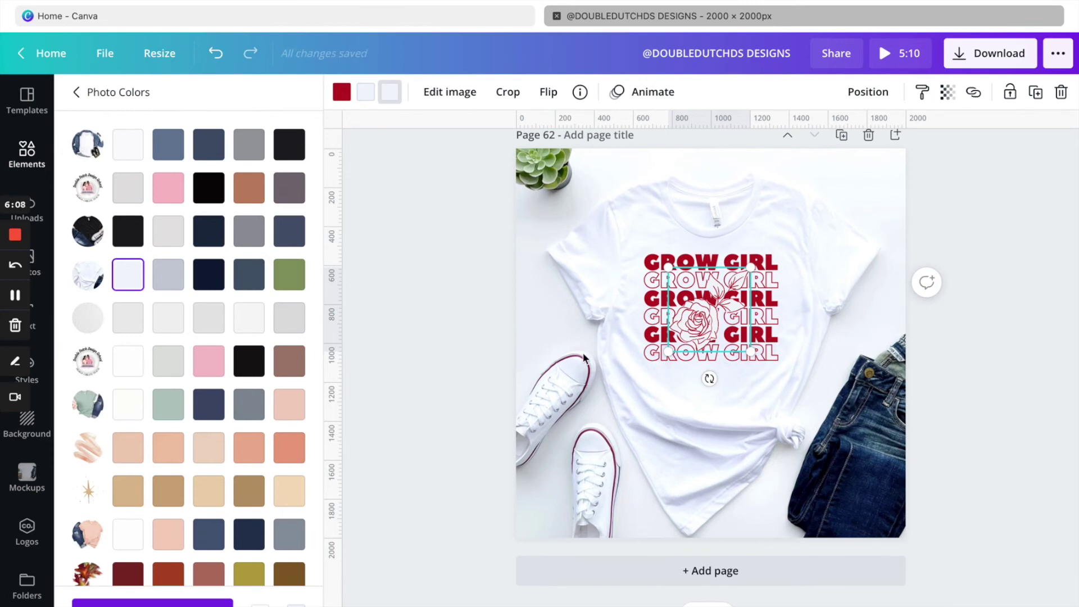
key("Escape")
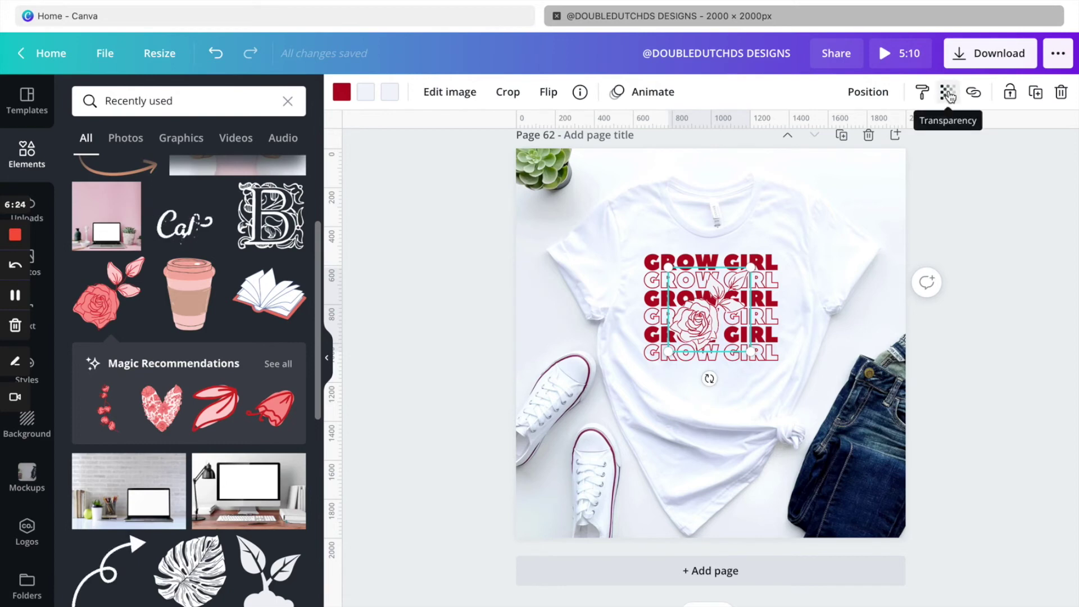
left_click(946, 93)
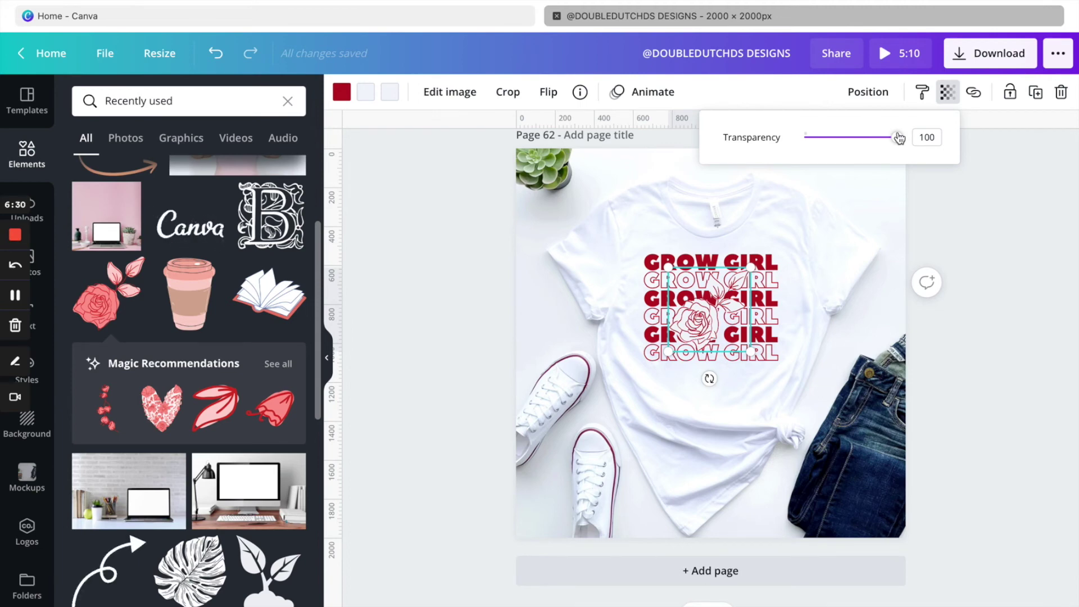
left_click_drag(900, 138, 897, 138)
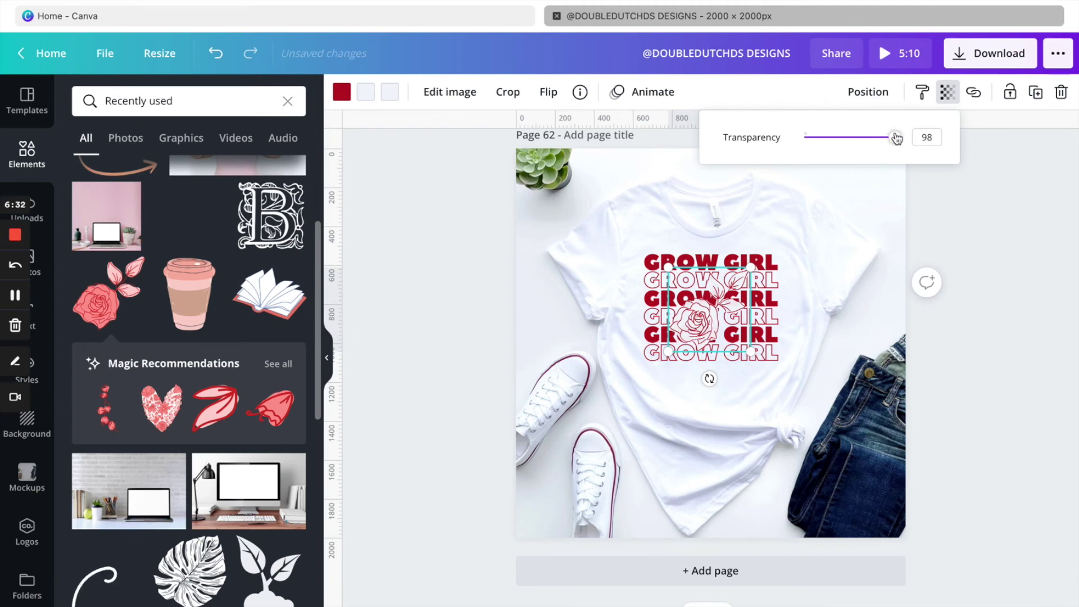
left_click_drag(897, 138, 887, 138)
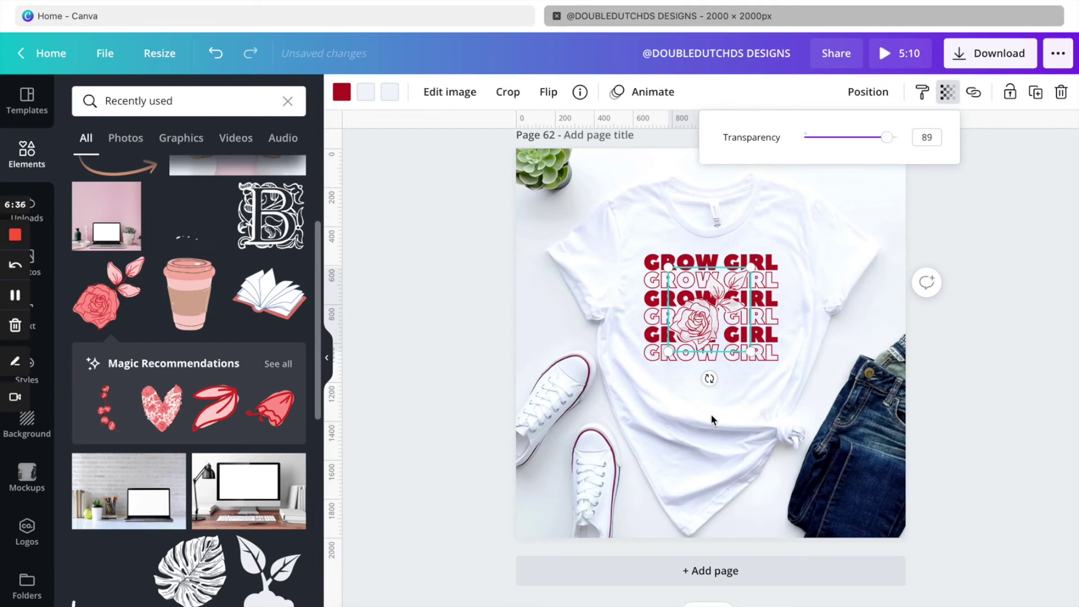
left_click_drag(708, 306, 616, 241)
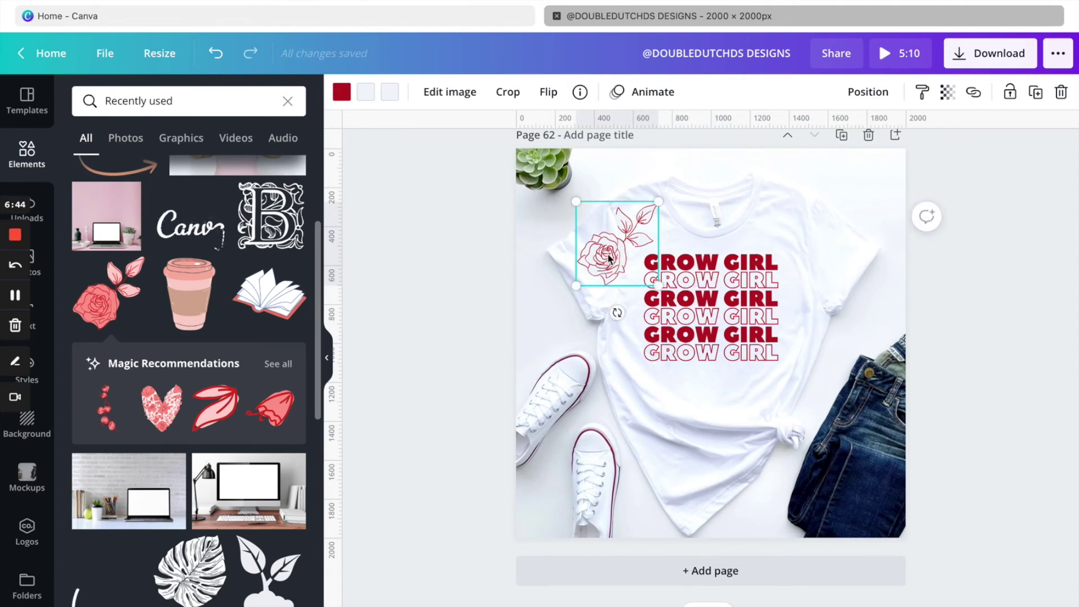
mouse_move(256, 47)
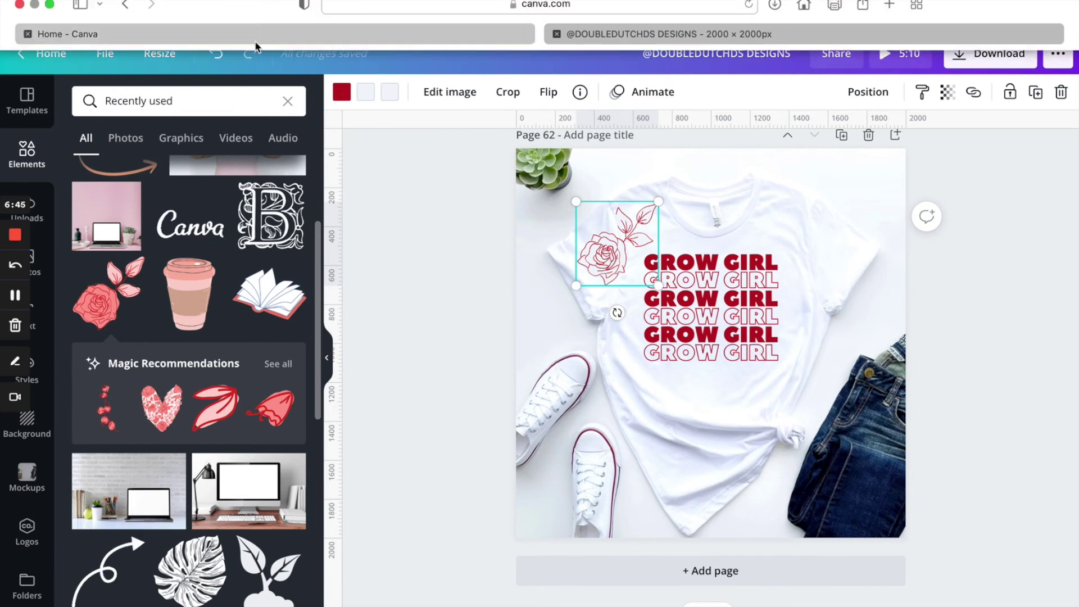
left_click(218, 61)
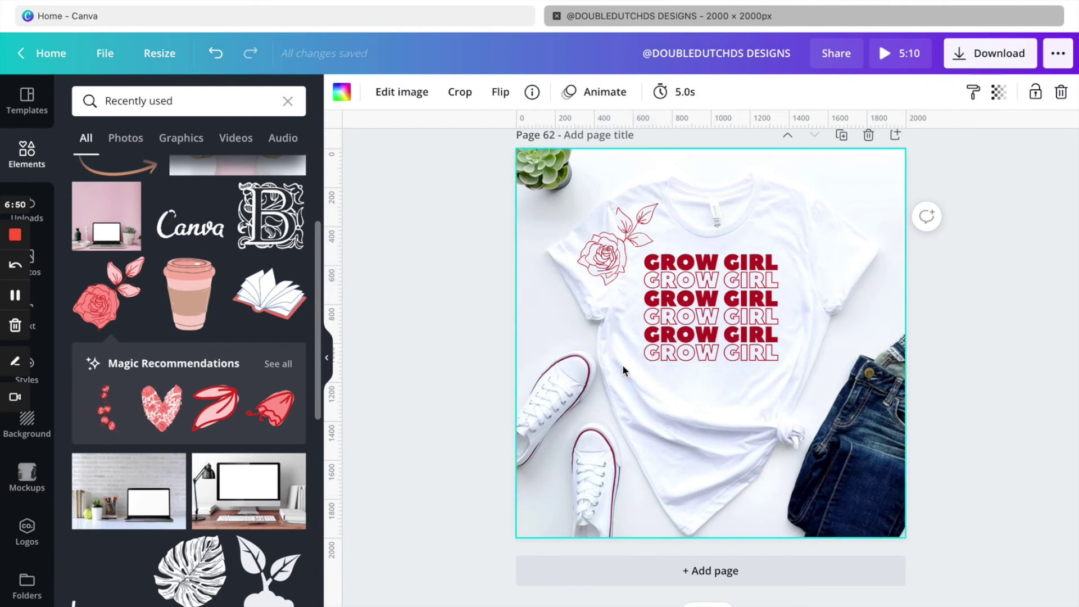
left_click(219, 65)
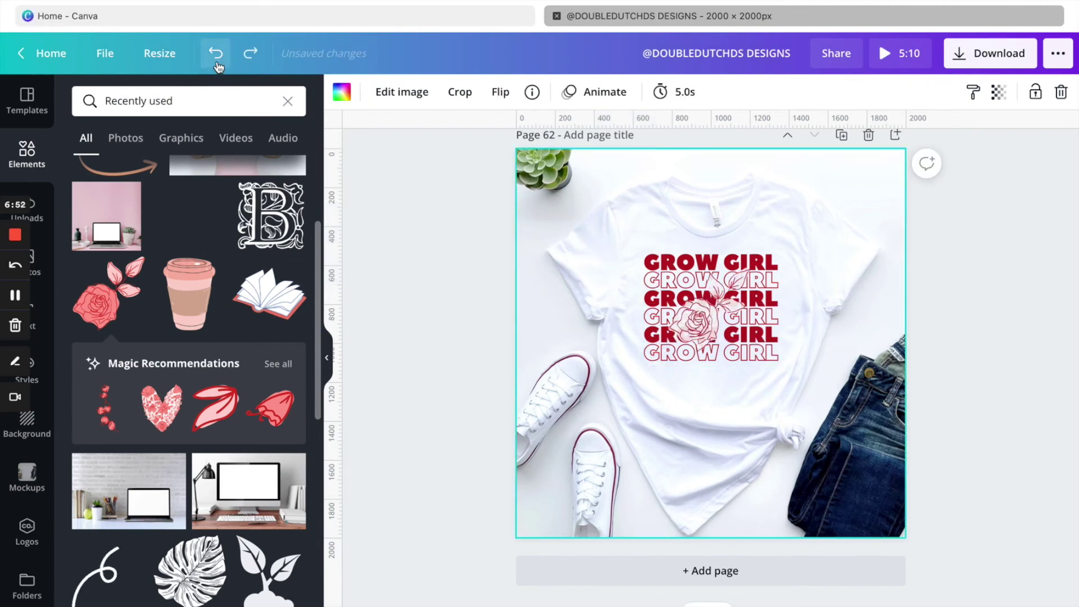
left_click(209, 59)
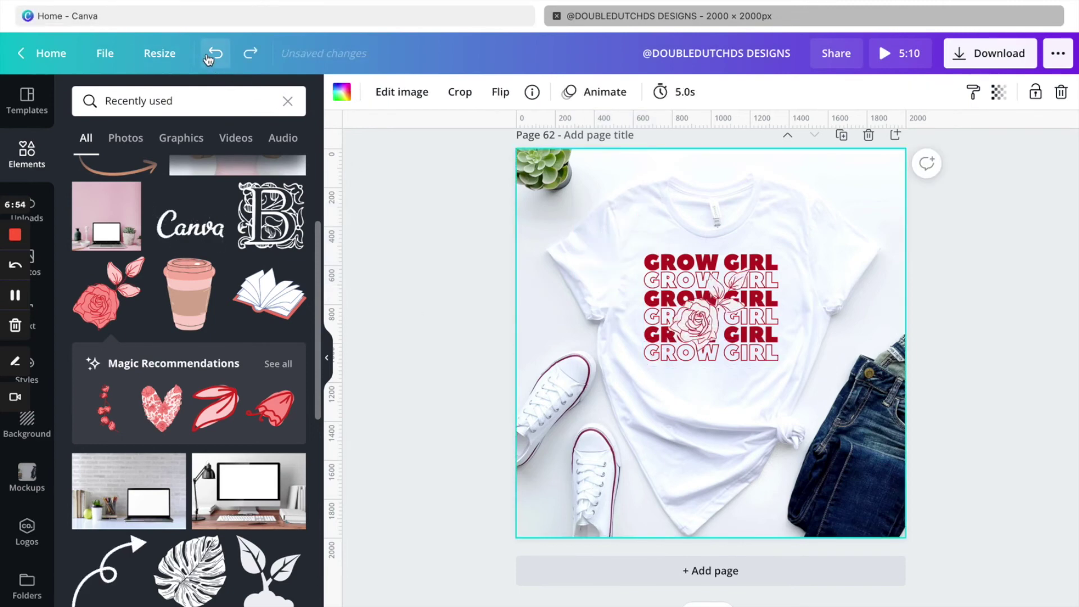
left_click(655, 259)
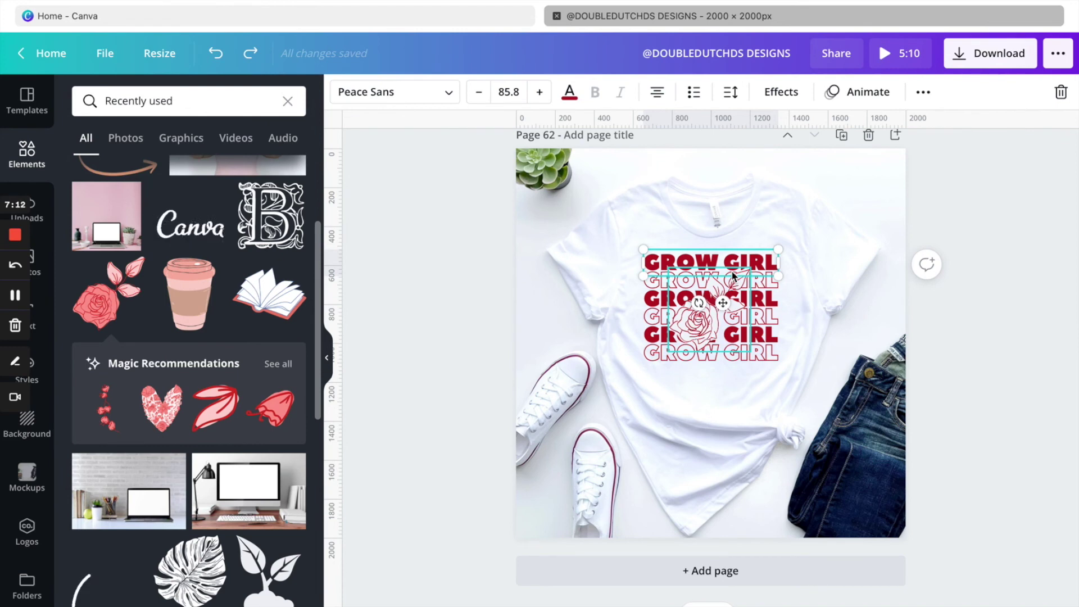
Deselect the text and set the download file type to PNG.
left_click(821, 415)
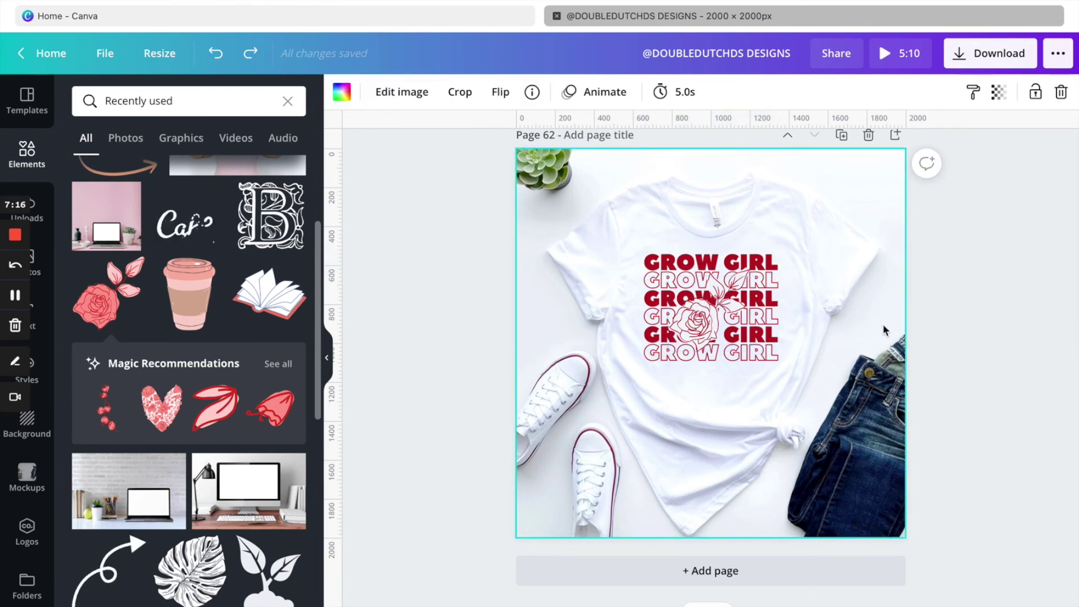
left_click(991, 64)
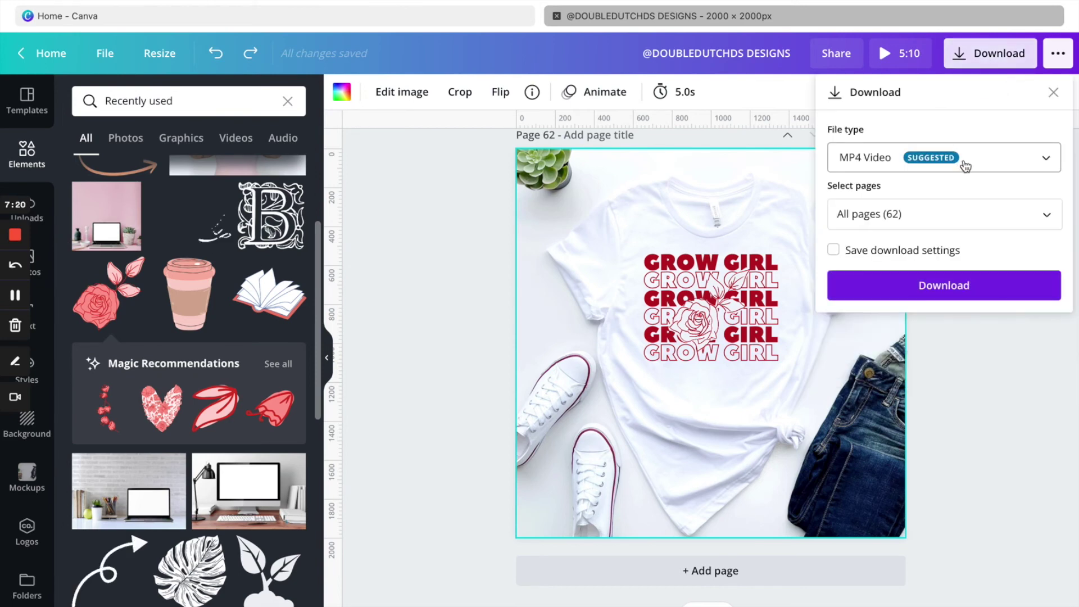
left_click(966, 166)
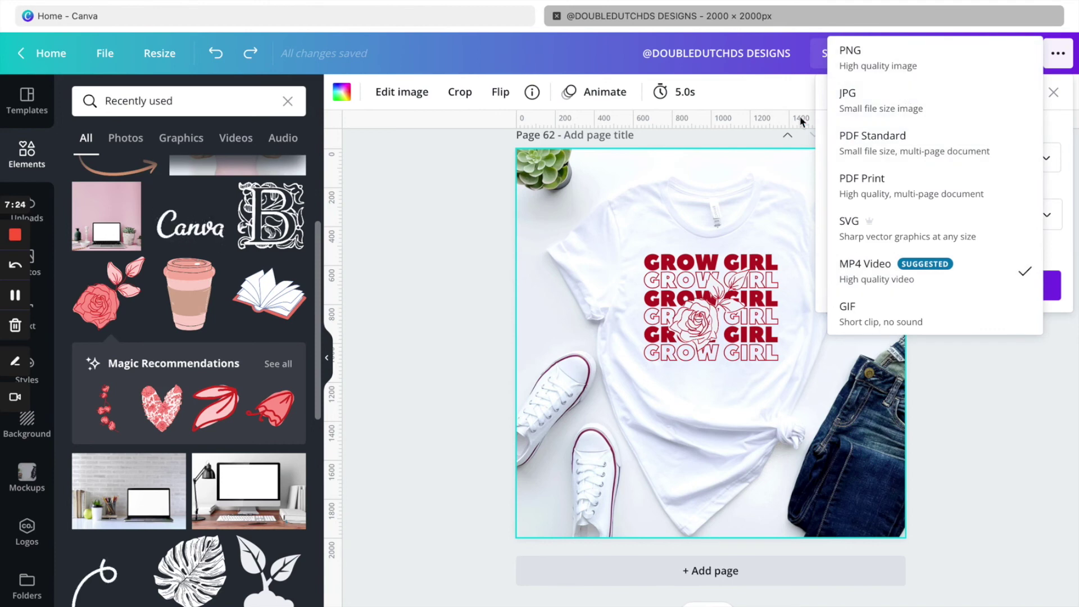
left_click(871, 68)
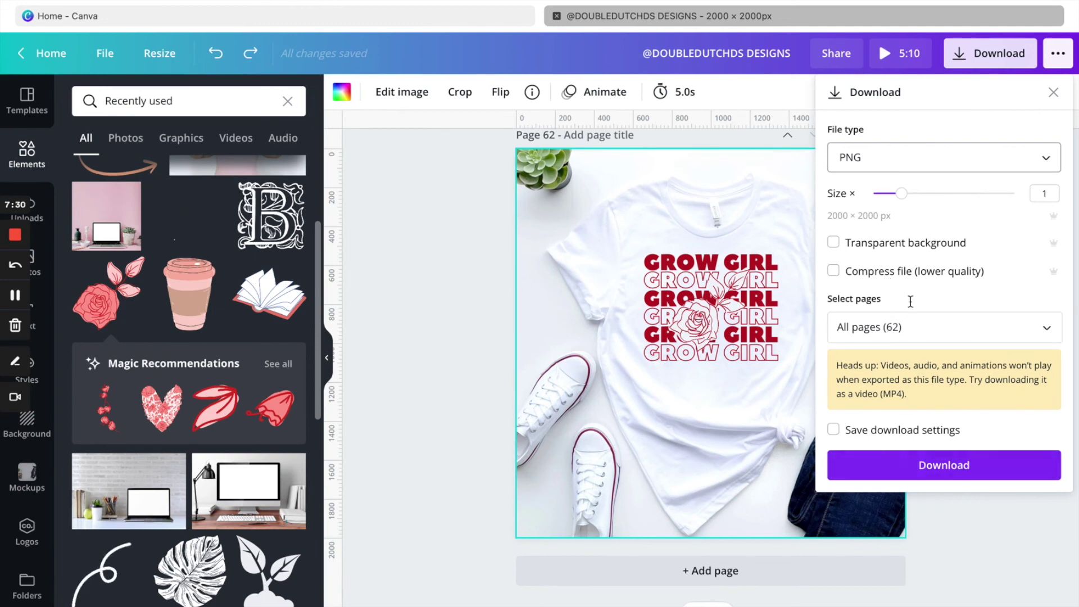
left_click(726, 261)
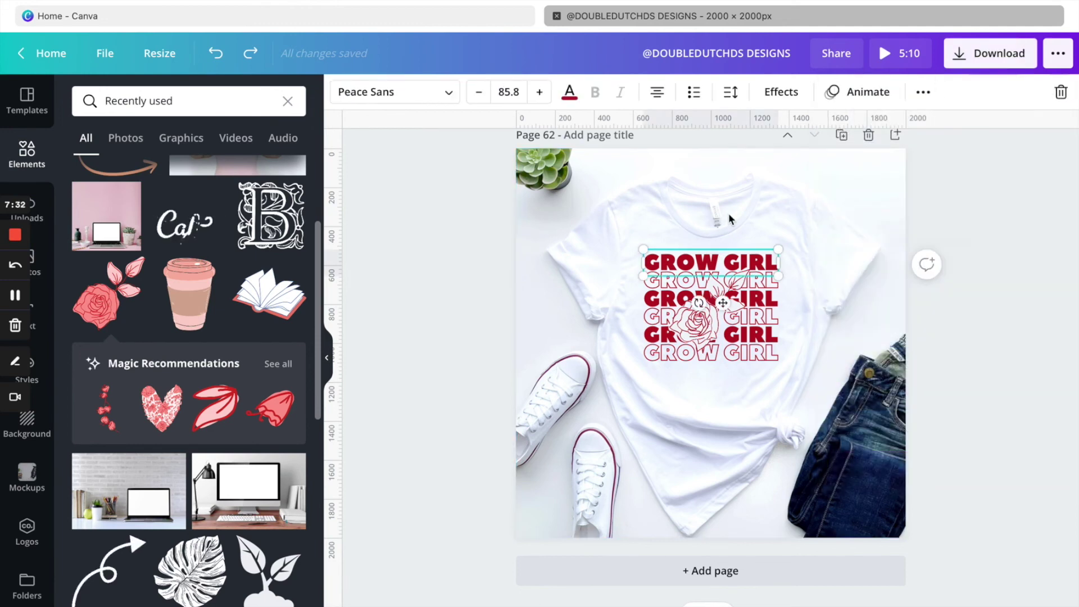
scroll(729, 213, "up", 2)
scroll(729, 213, "up", 6)
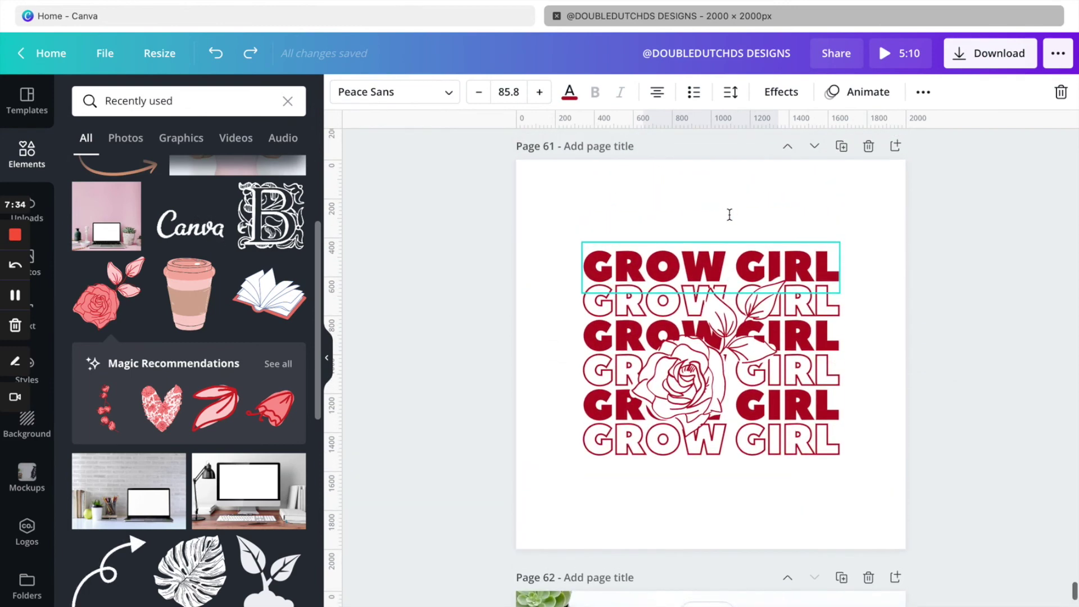
Download the design as a PNG with a transparent background.
left_click(991, 53)
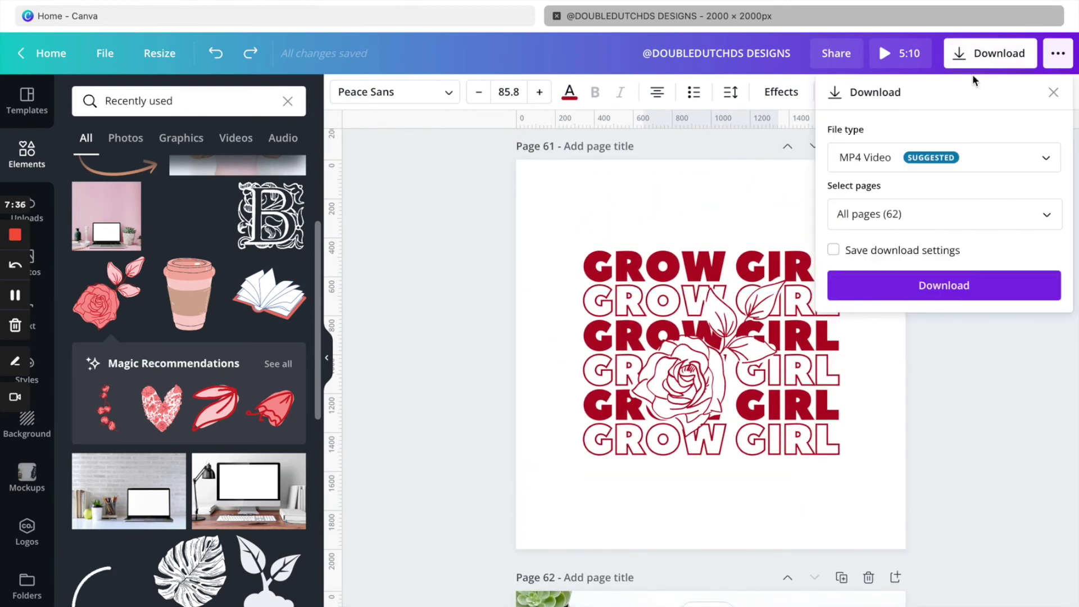
left_click(939, 157)
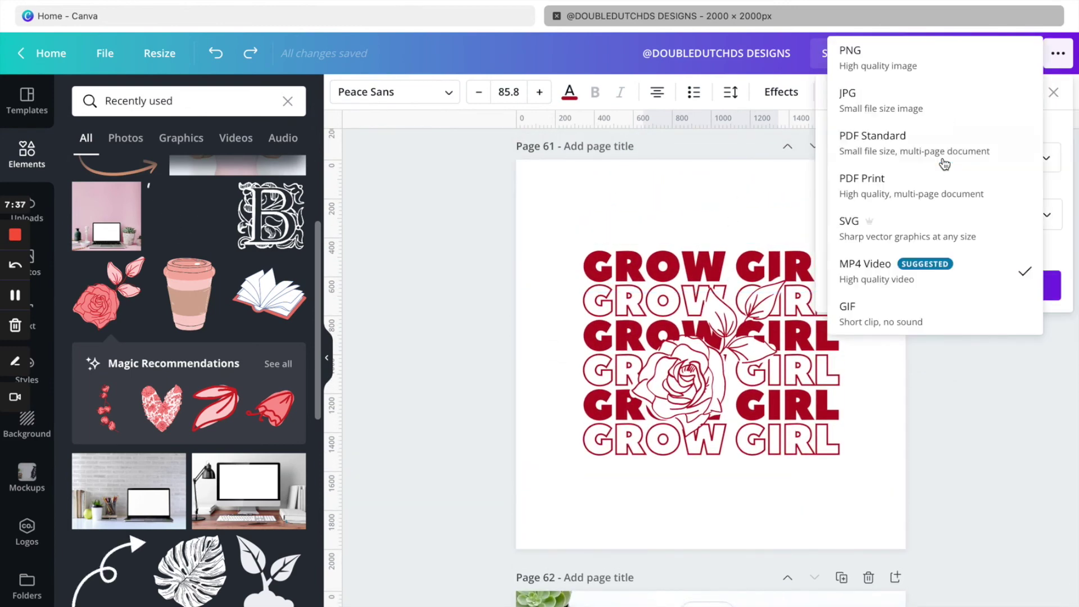
left_click(923, 73)
left_click(834, 244)
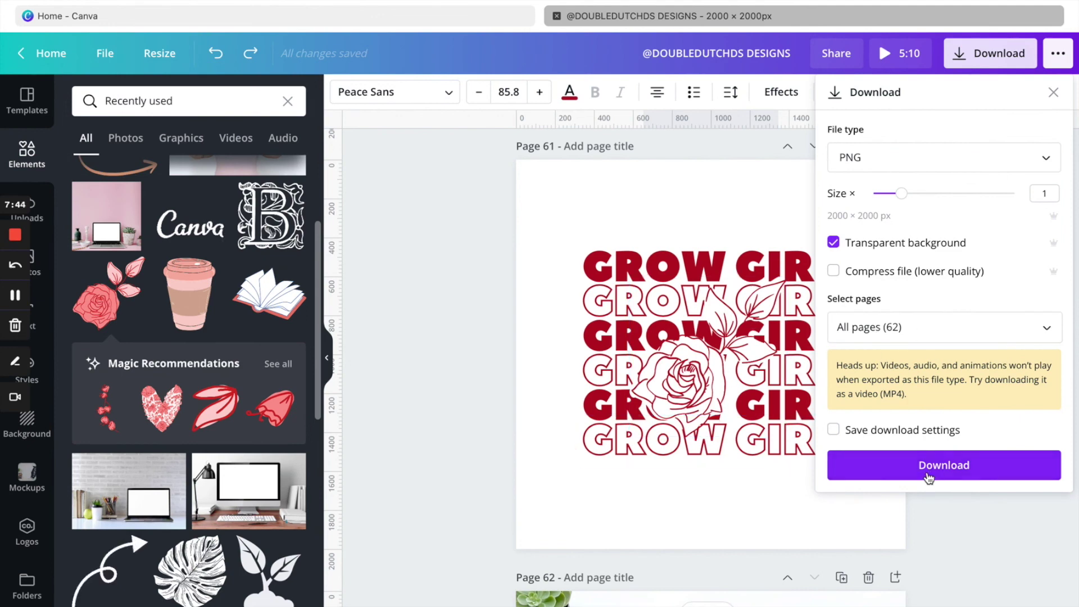
left_click(695, 513)
scroll(695, 512, "down", 3)
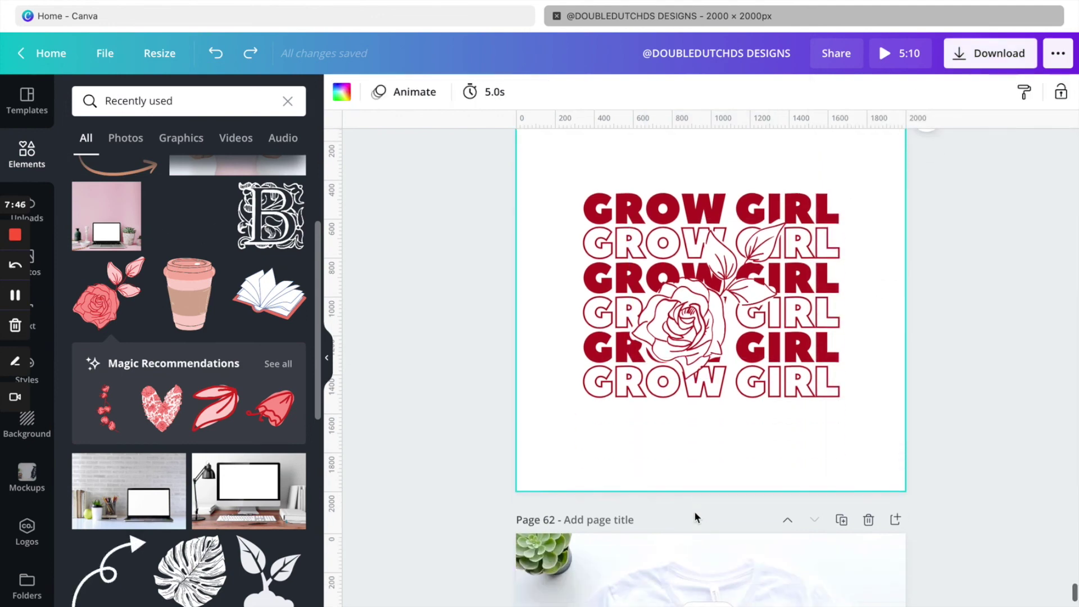
Scroll down to bring Page 62's T-shirt mockup back into view.
scroll(696, 515, "down", 5)
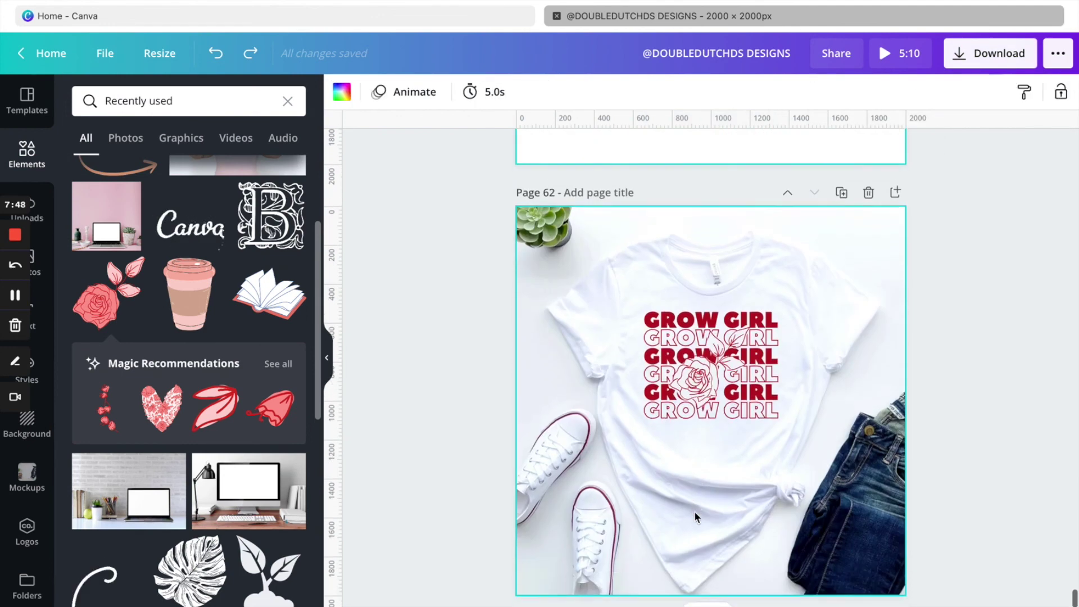